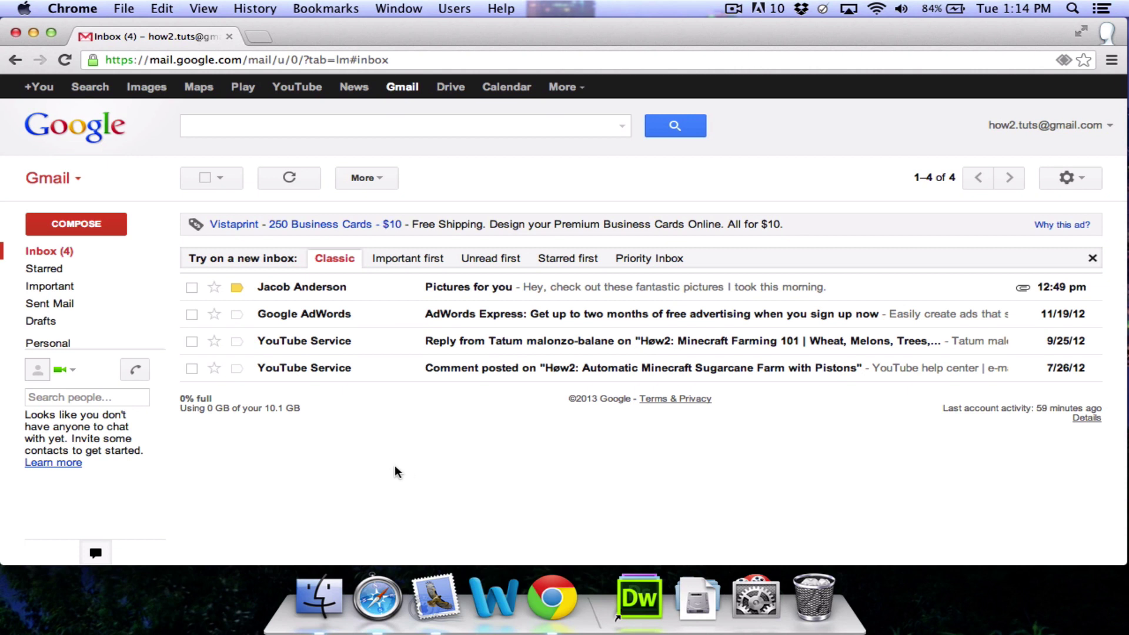
Step: Switch from Gmail to the Contacts manager listing the four saved contacts
left_click(69, 182)
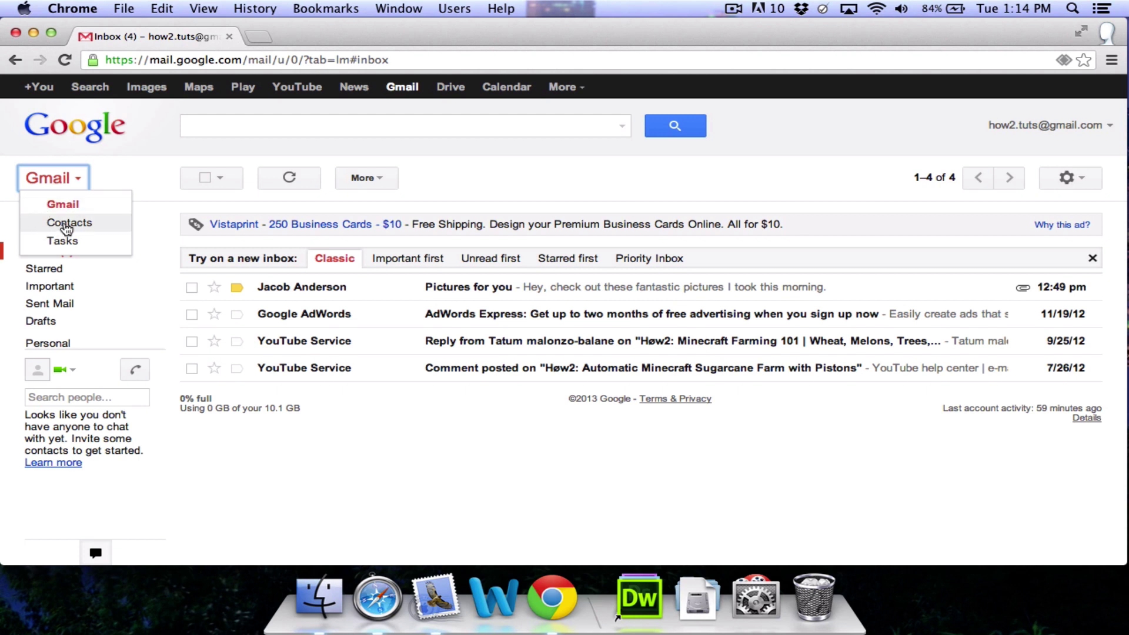
left_click(44, 227)
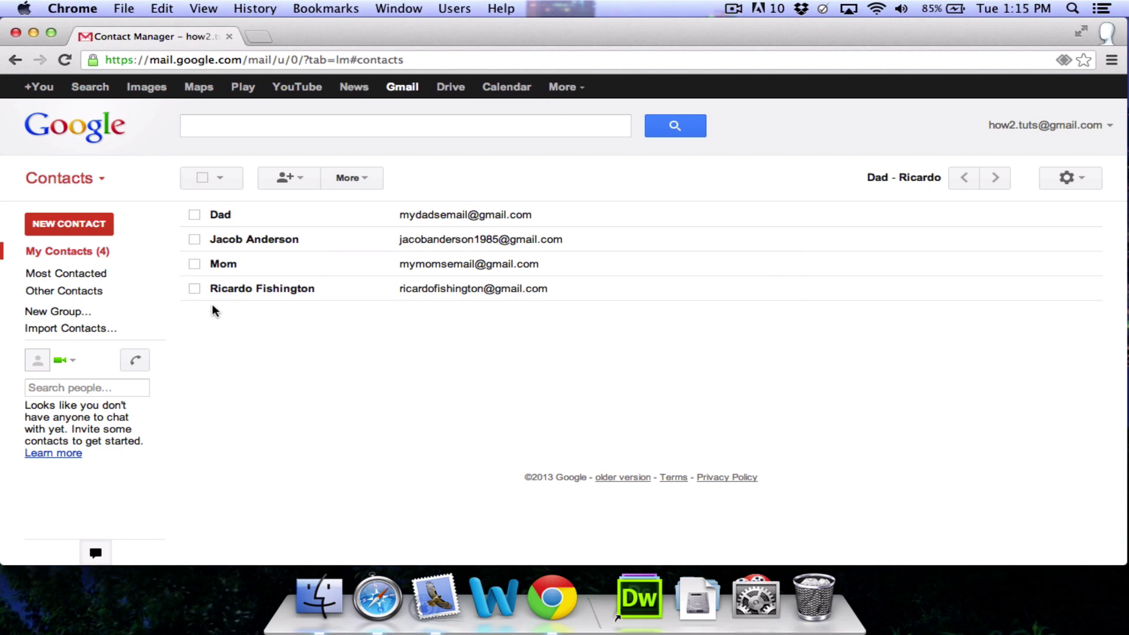
Step: Create a new contact, entering the person's full name and their home e-mail address
left_click(83, 225)
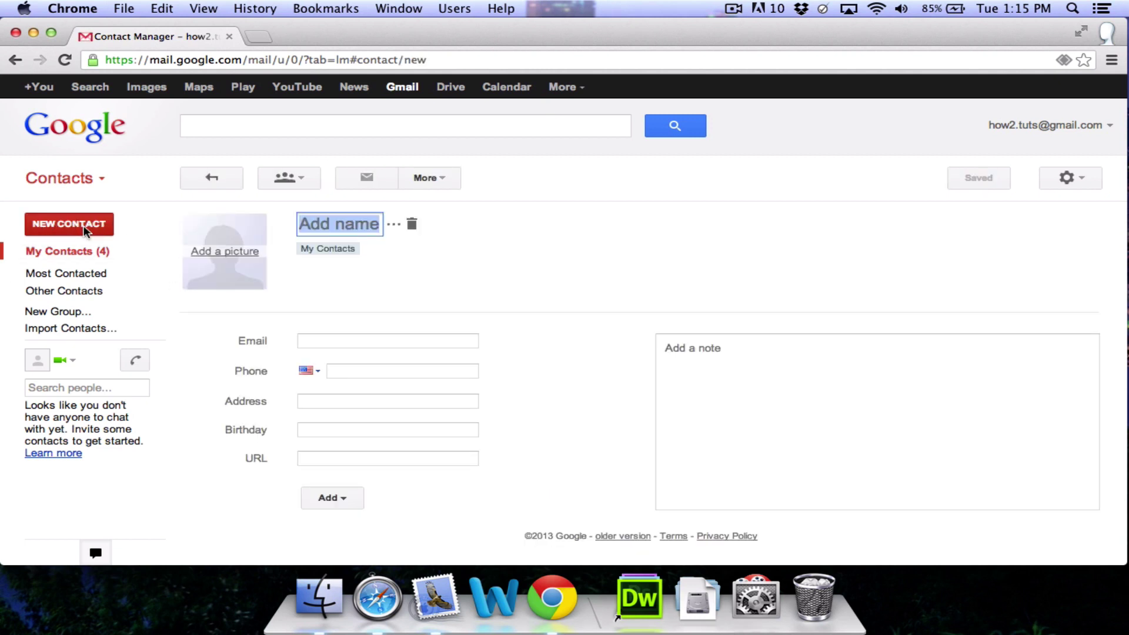
type("John ")
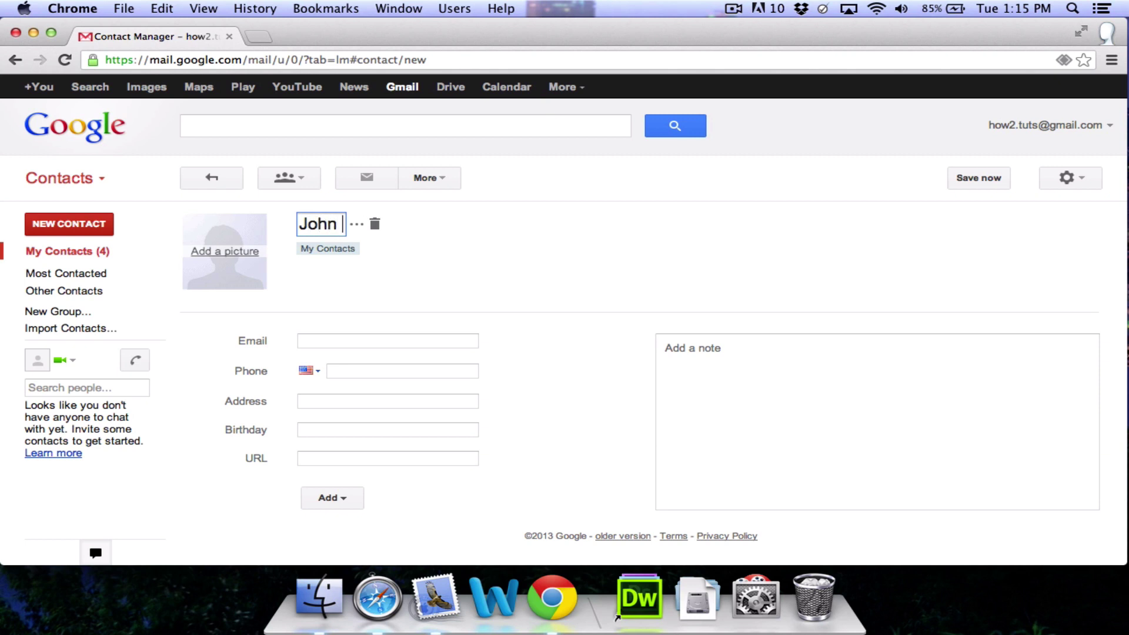
type("Smith")
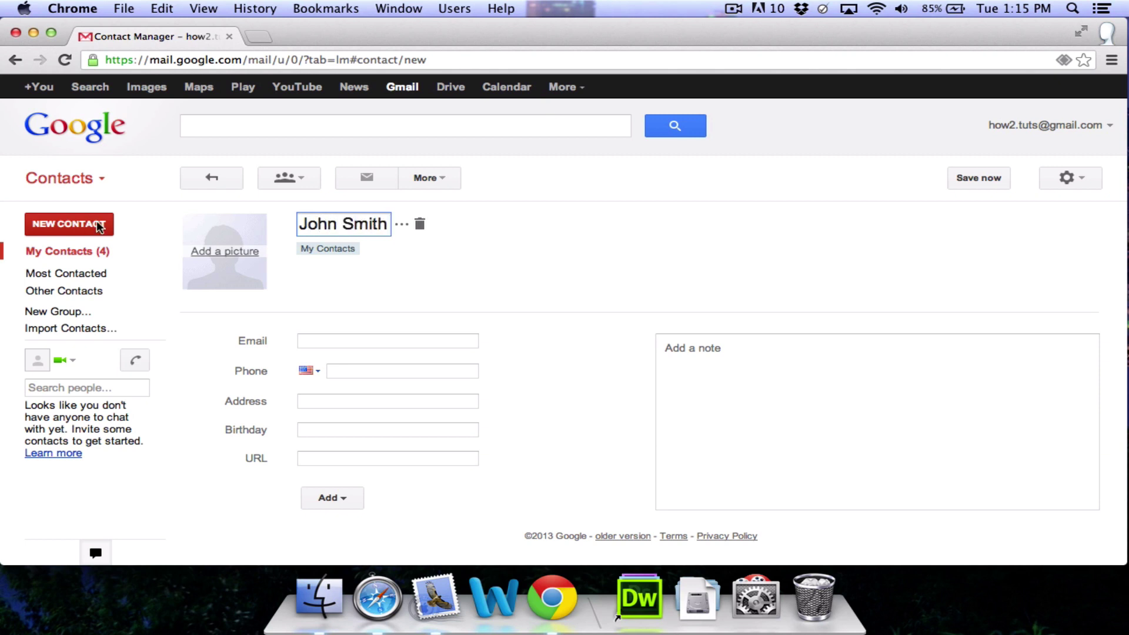
left_click(317, 341)
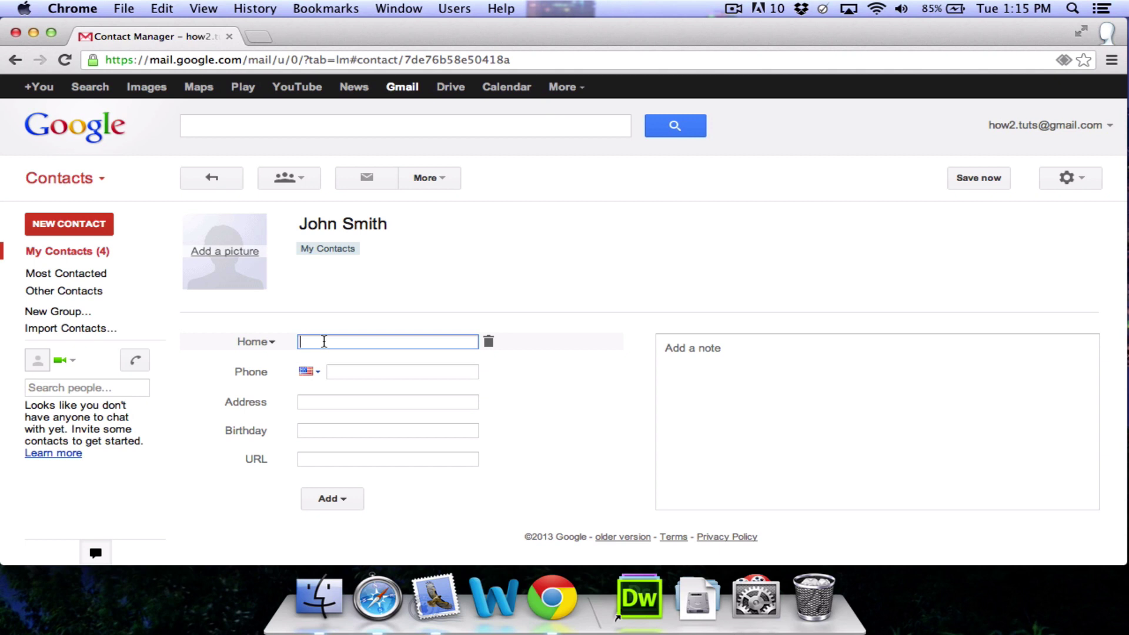
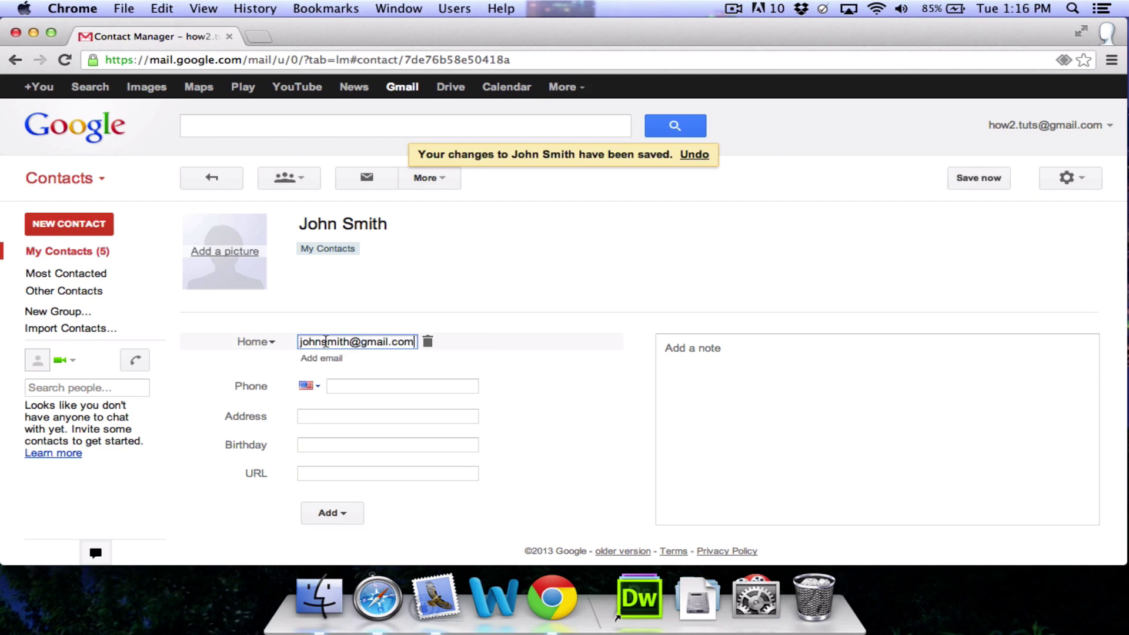
left_click(448, 348)
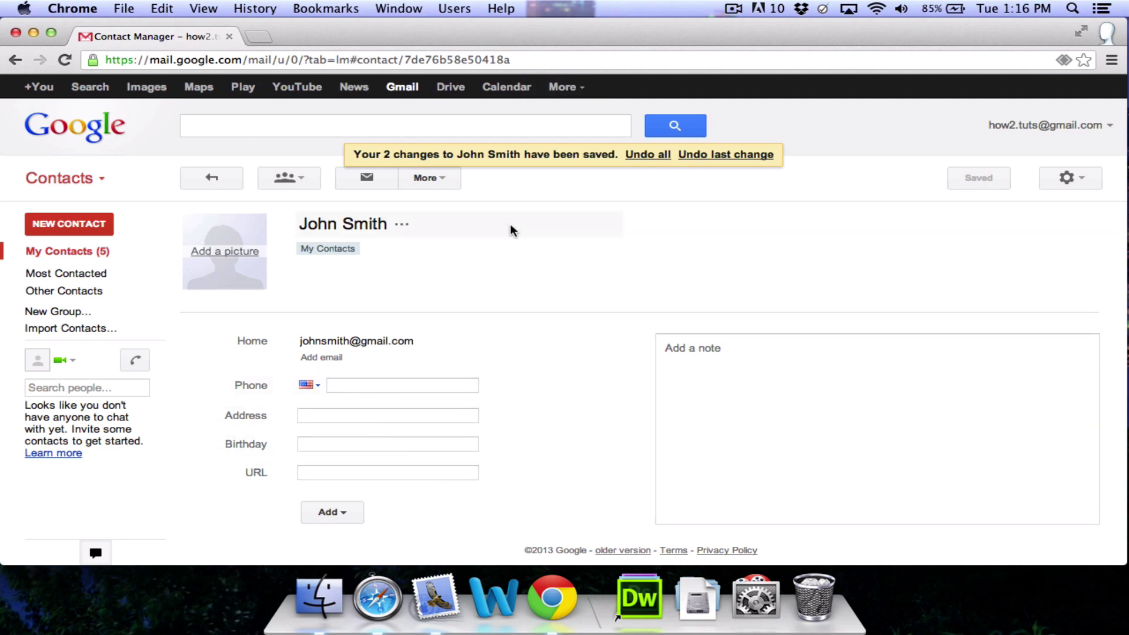
Step: Delete the newly added contact listed just after Dad in My Contacts
left_click(221, 181)
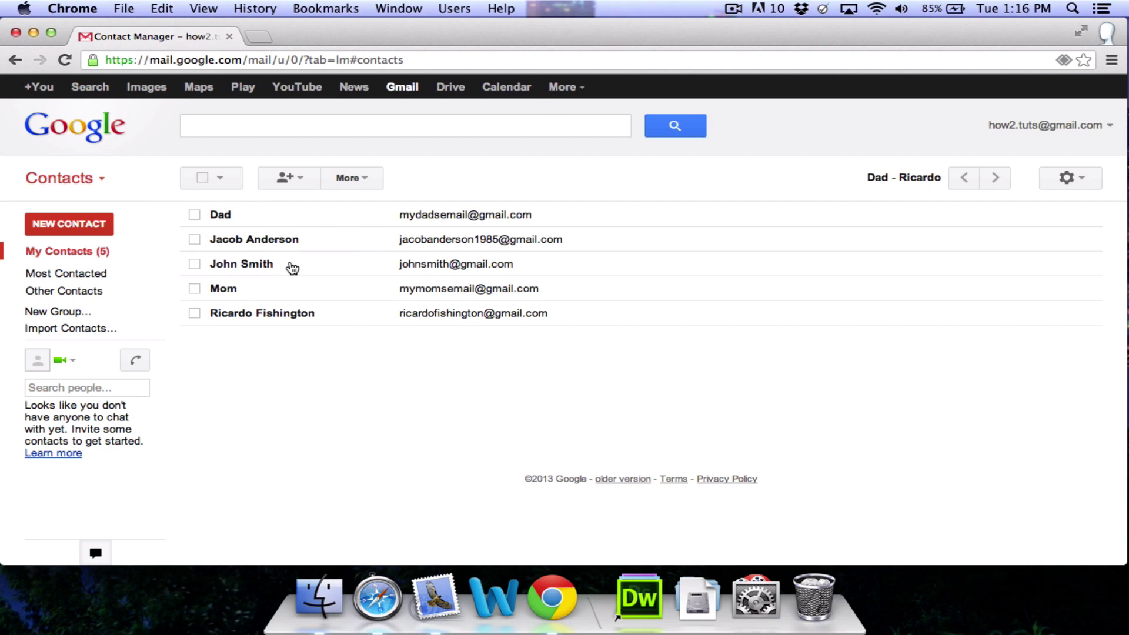
left_click(302, 239)
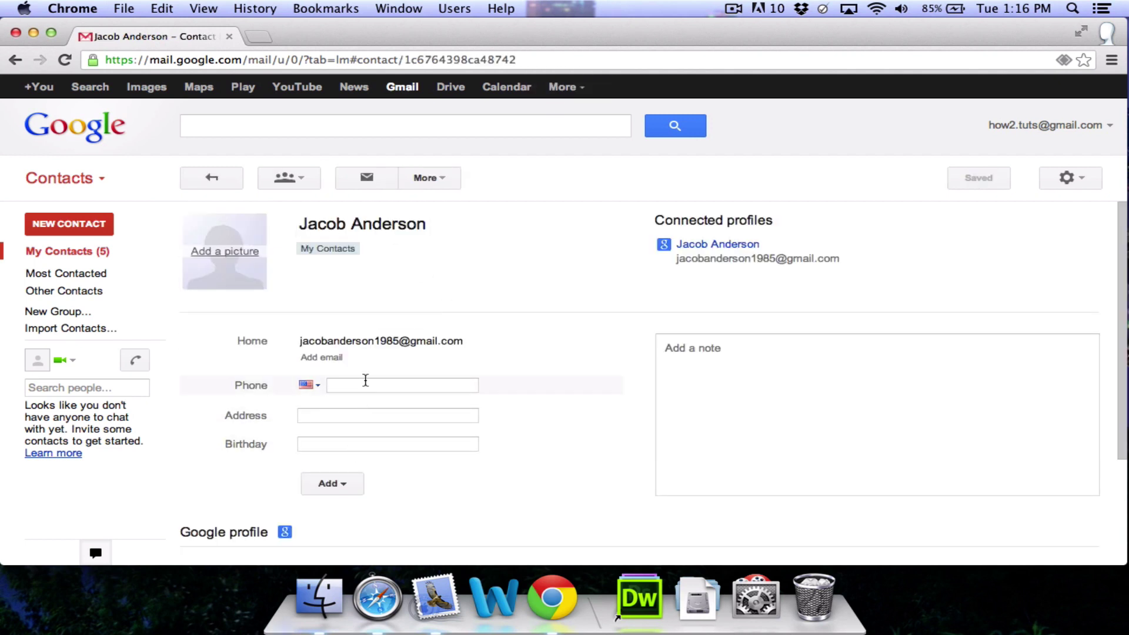
left_click(442, 178)
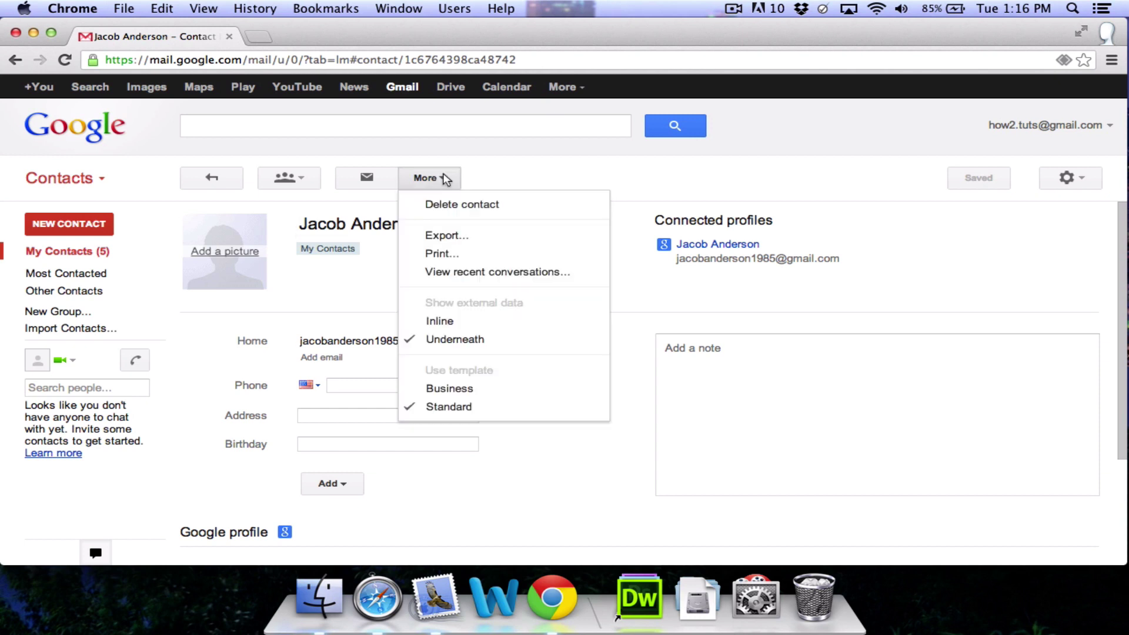
left_click(537, 206)
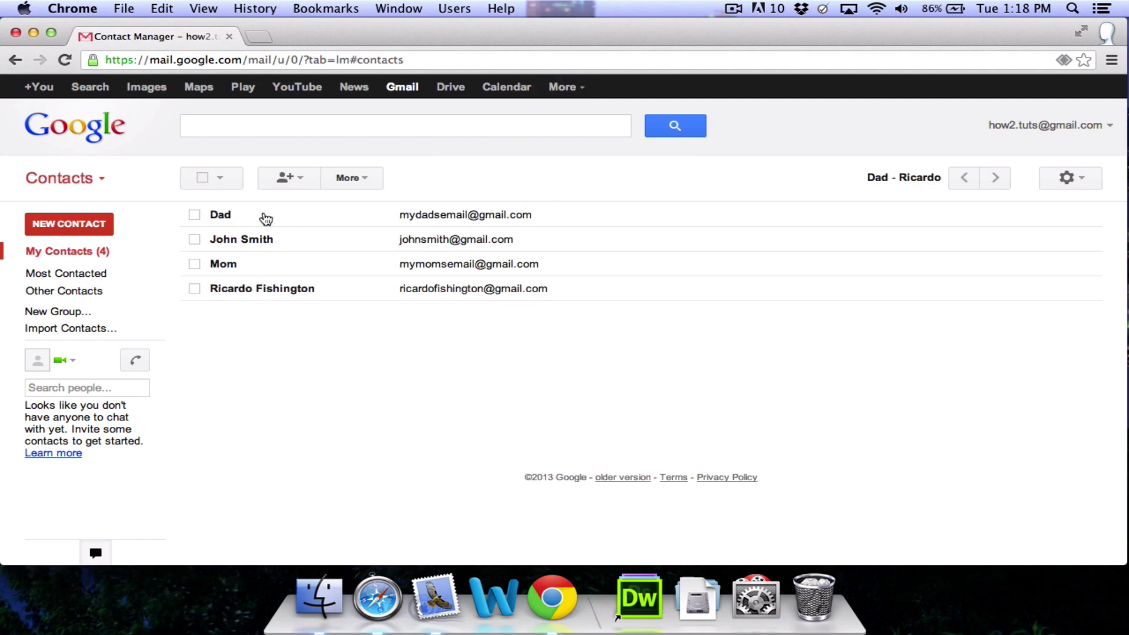
Step: From Dad's contact page, create a new group named Family and confirm Dad is in it
left_click(266, 219)
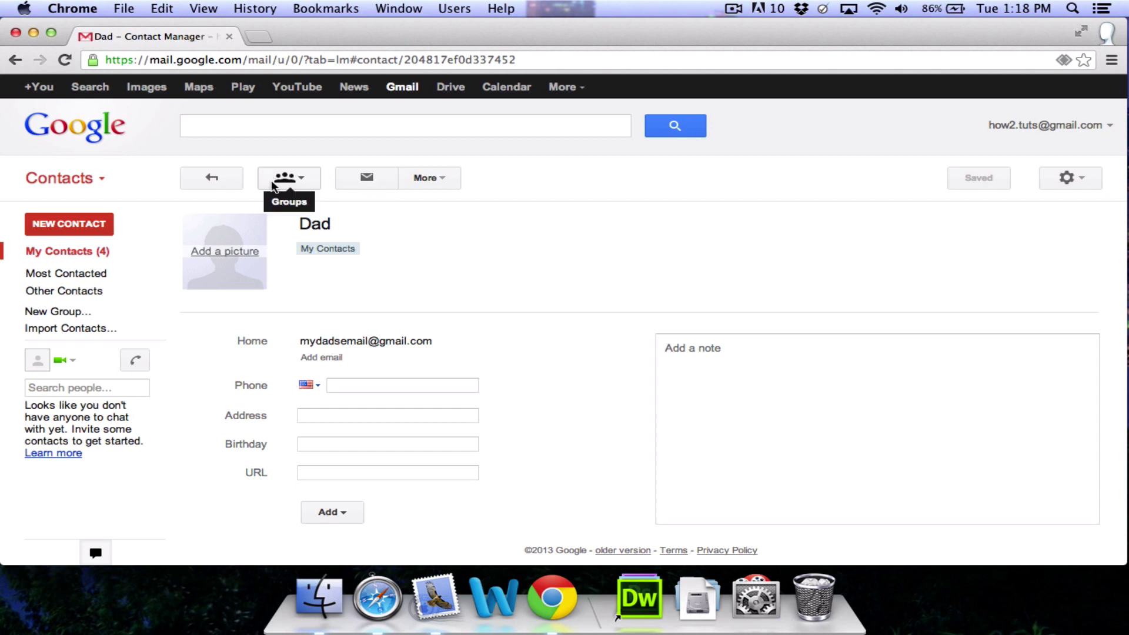
left_click(302, 181)
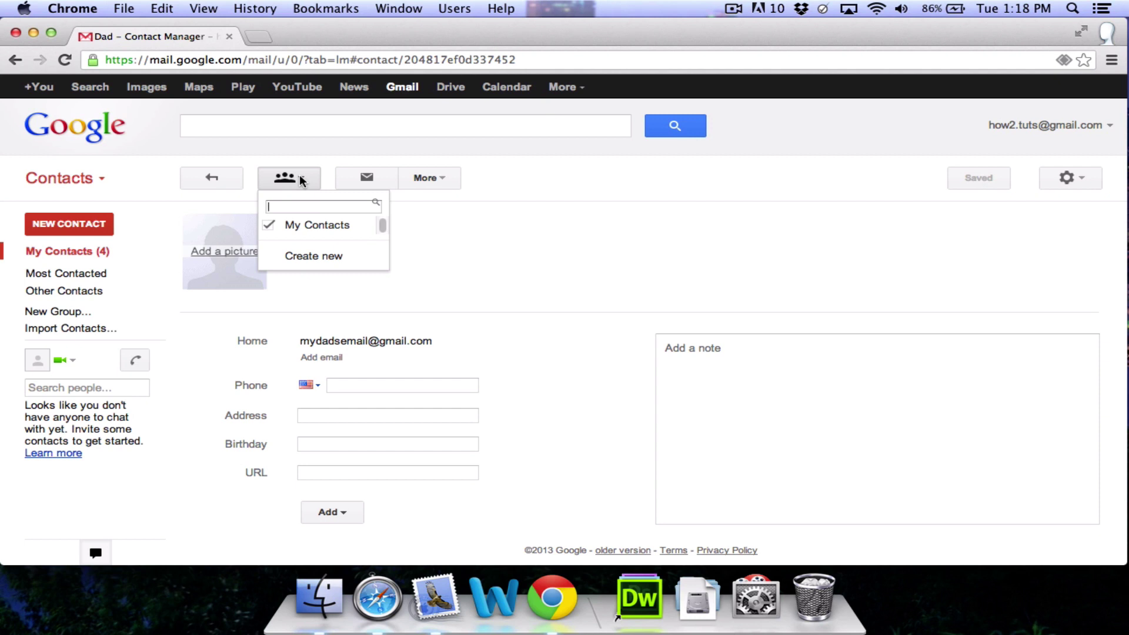
left_click(328, 259)
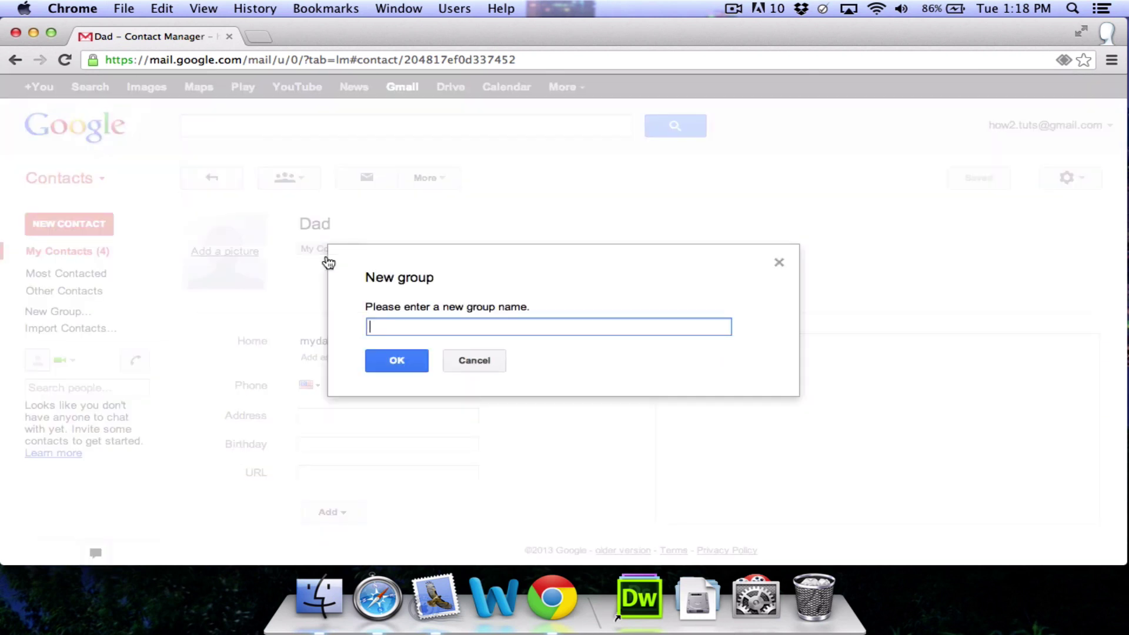
type("Family")
left_click(396, 359)
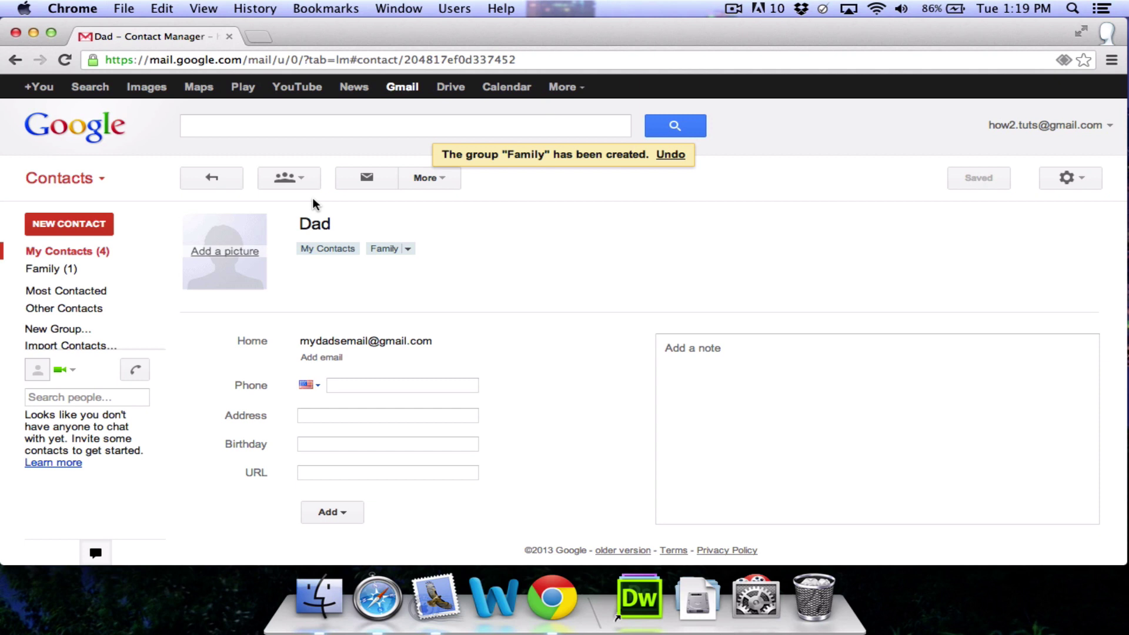
left_click(300, 178)
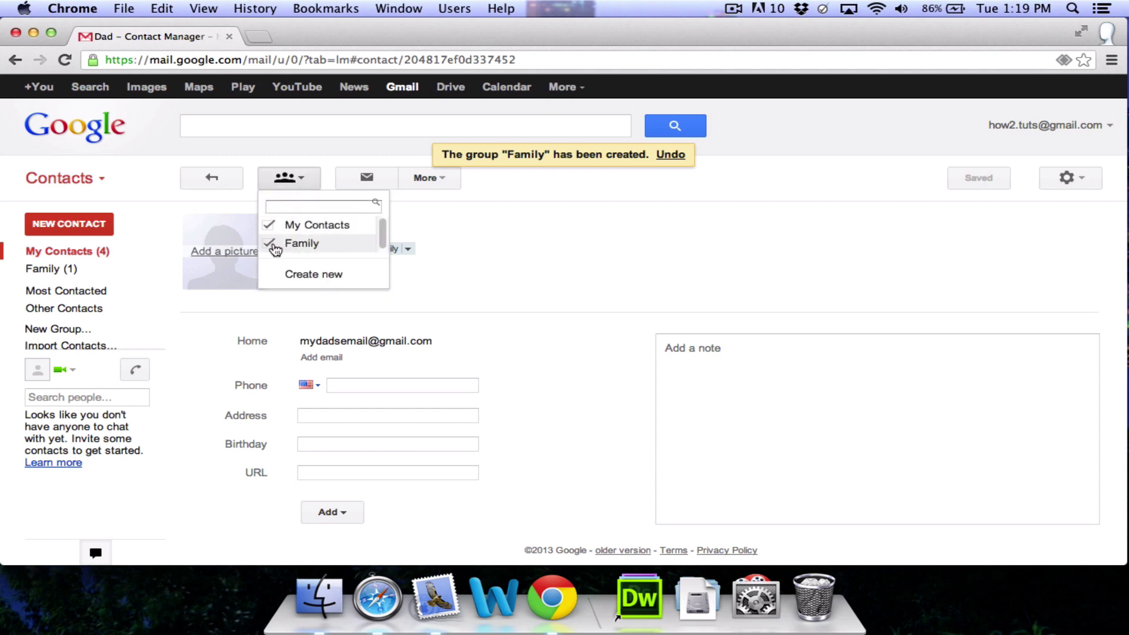
Step: Add Mom to the Family group and return to the contacts list
left_click(215, 179)
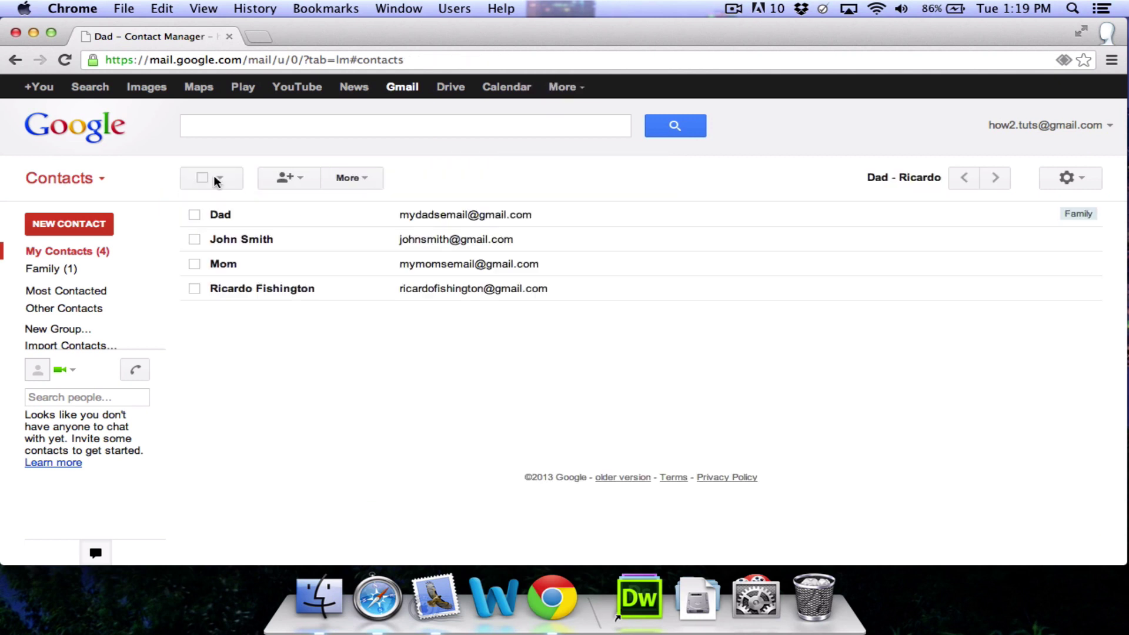
left_click(266, 269)
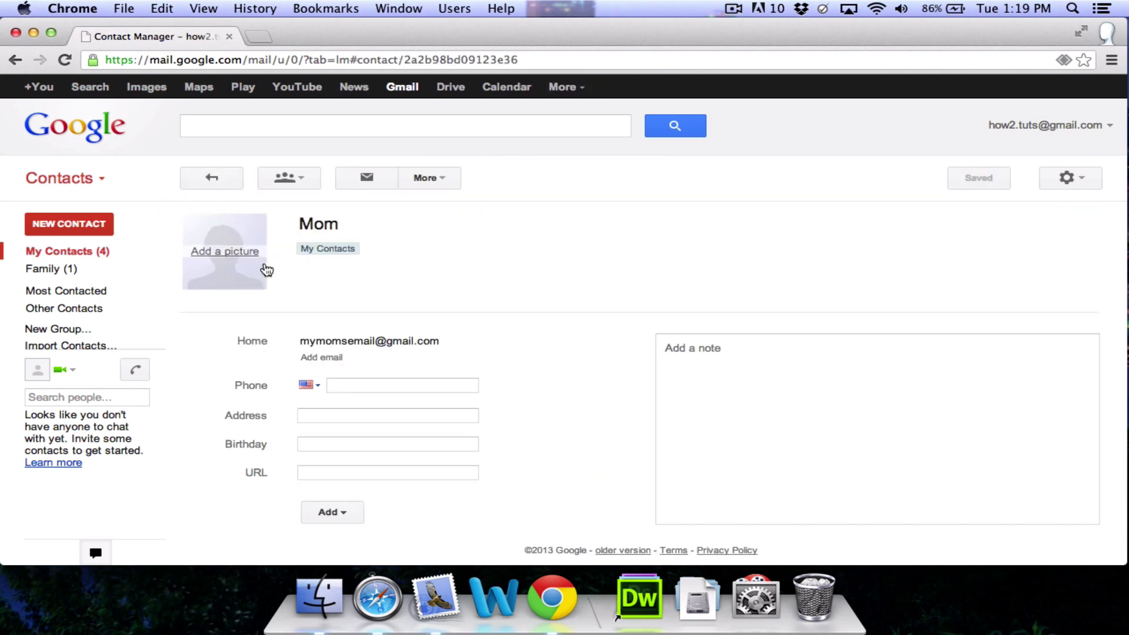
left_click(302, 182)
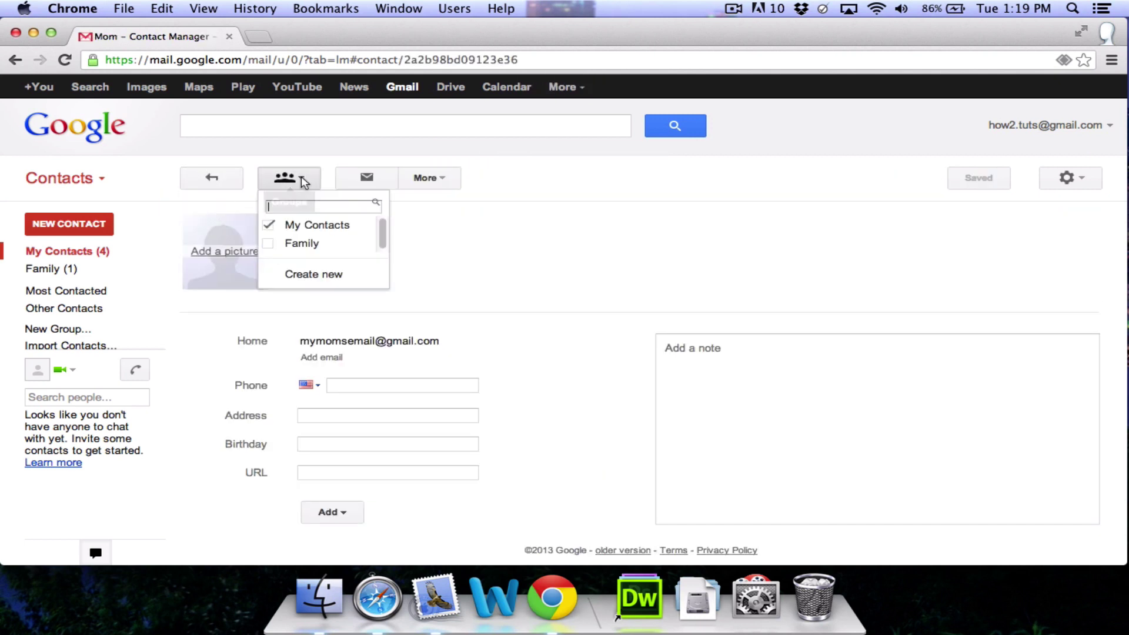
left_click(304, 247)
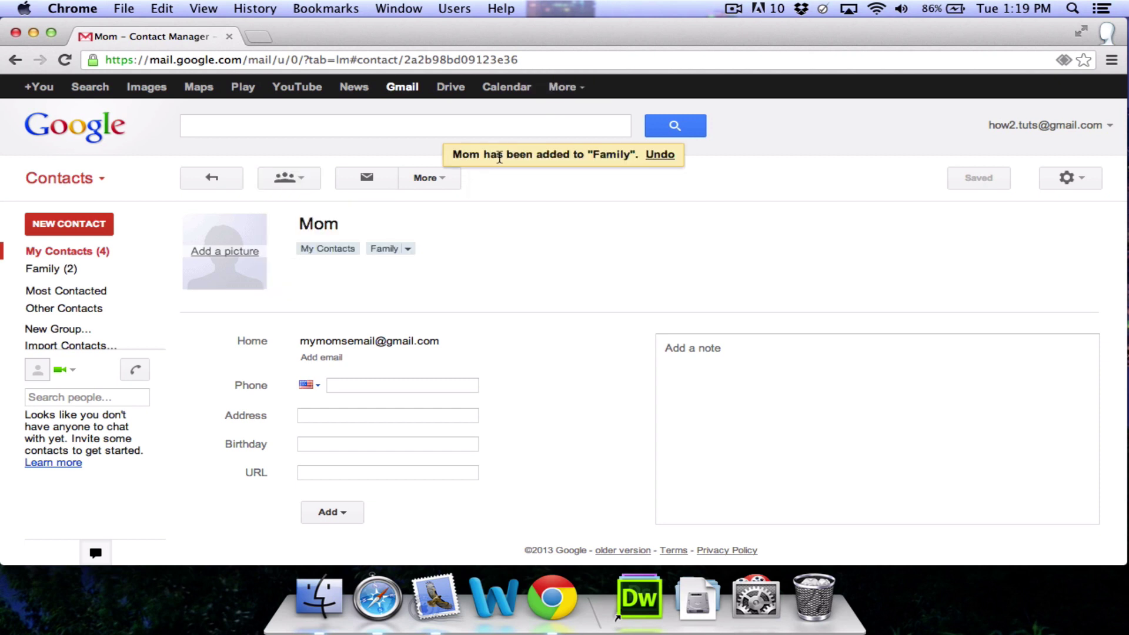
left_click(216, 182)
Step: Add the contact listed below Dad to the Family group and return to My Contacts
left_click(253, 241)
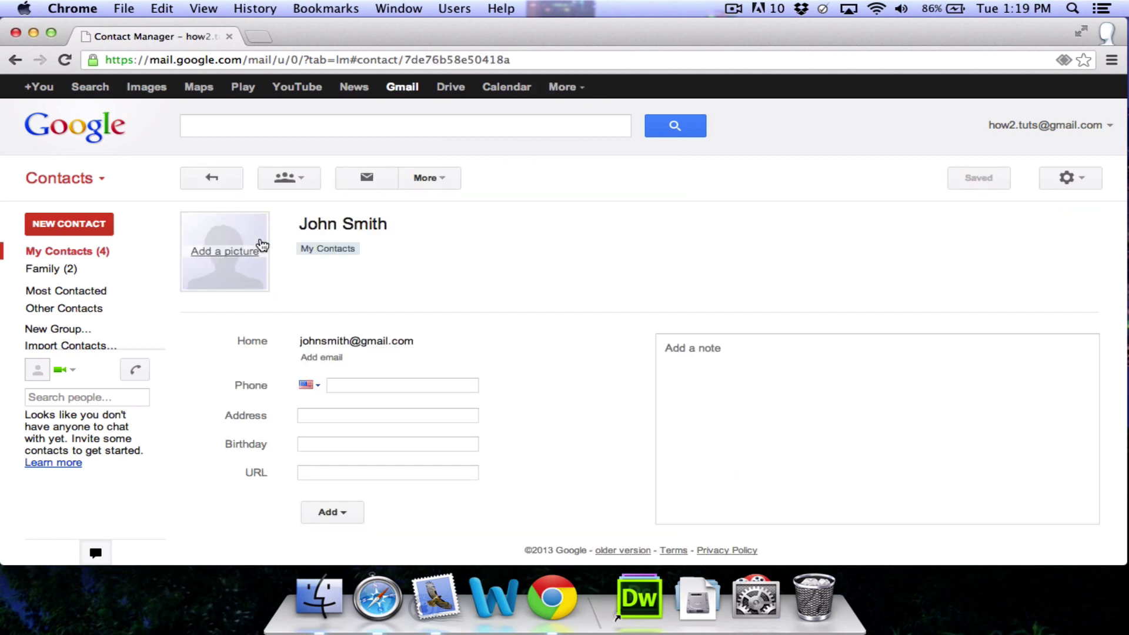
left_click(305, 175)
left_click(301, 242)
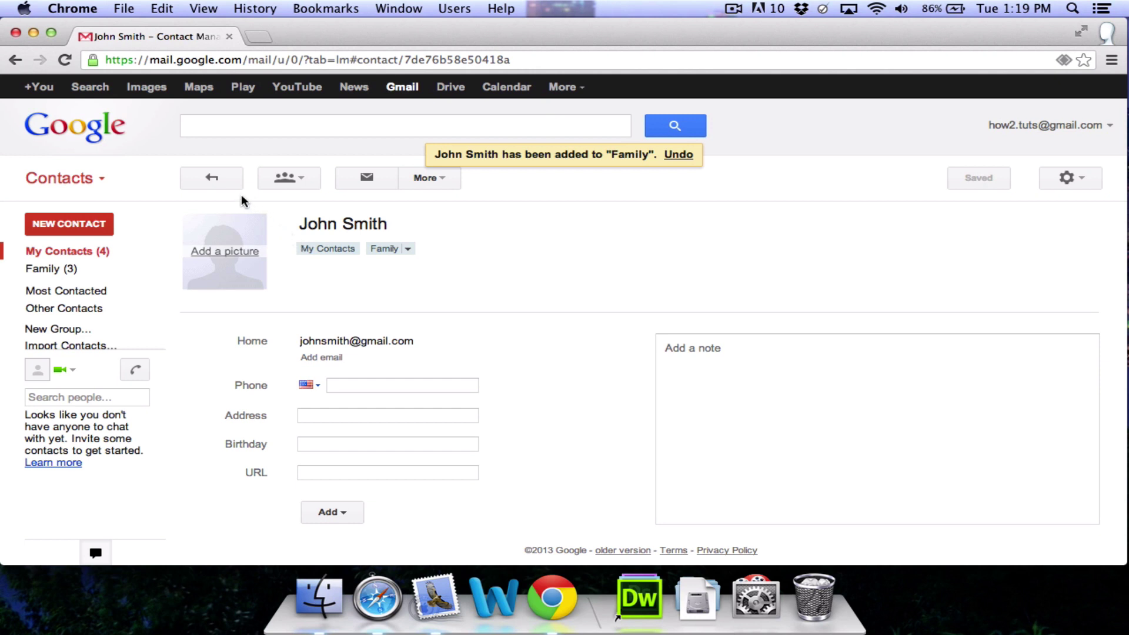
left_click(213, 175)
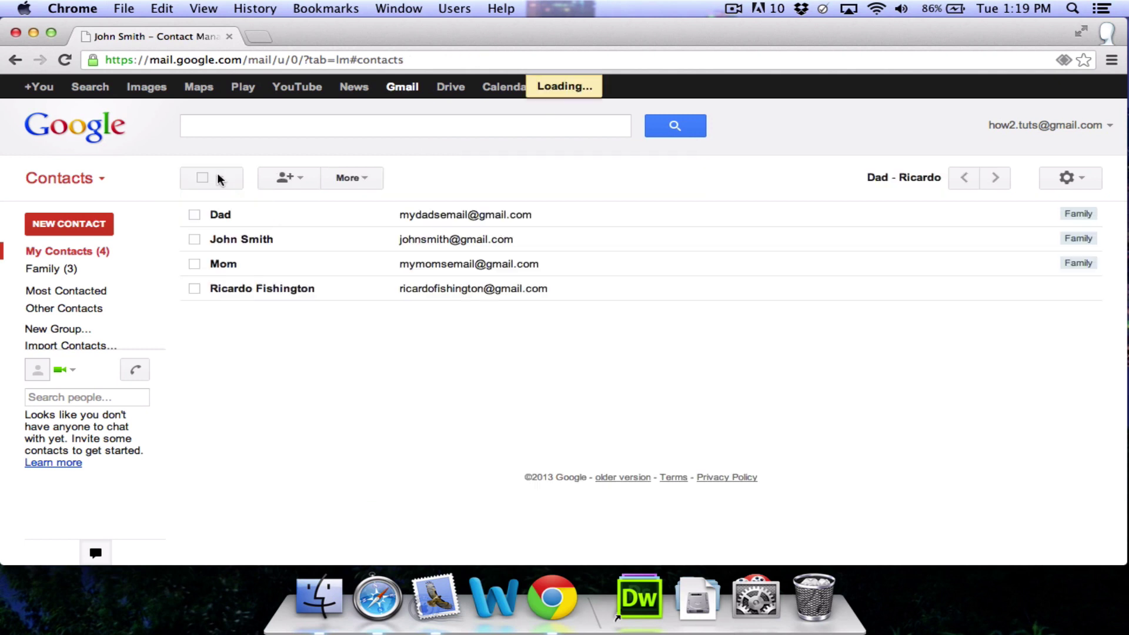
Step: Open the Family (3) group and view its More actions menu without choosing one
left_click(97, 272)
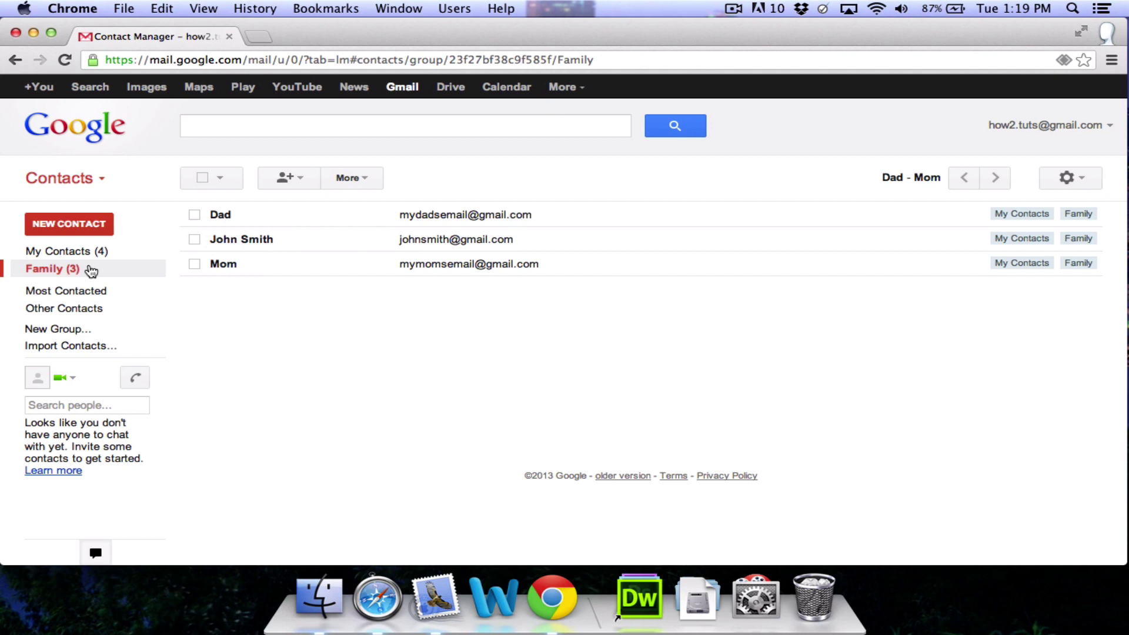
left_click(363, 177)
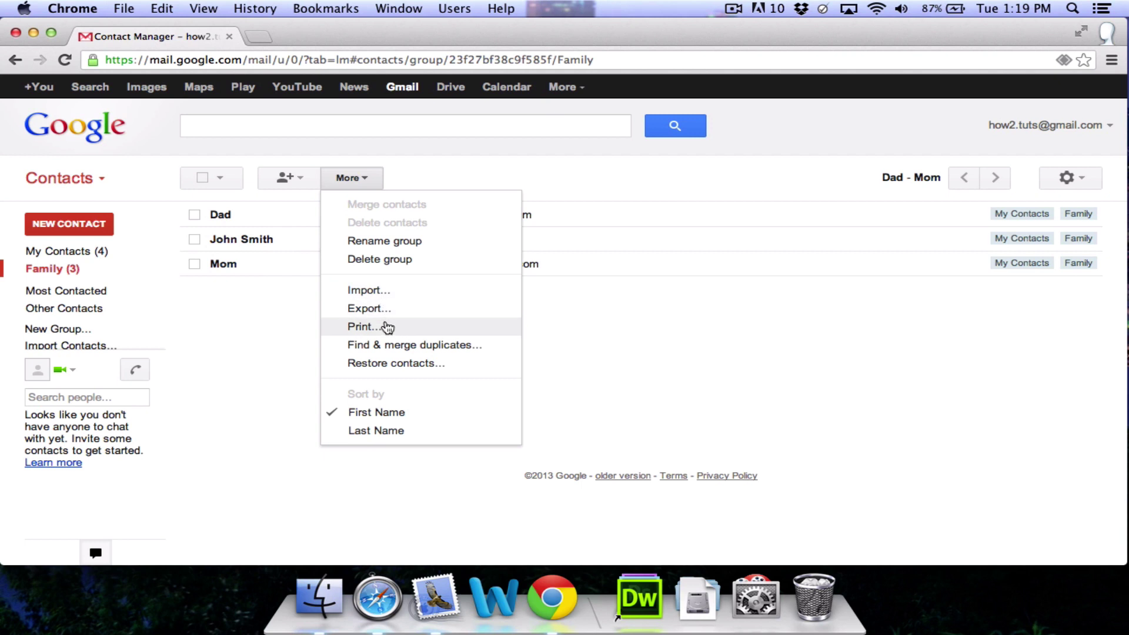
left_click(538, 351)
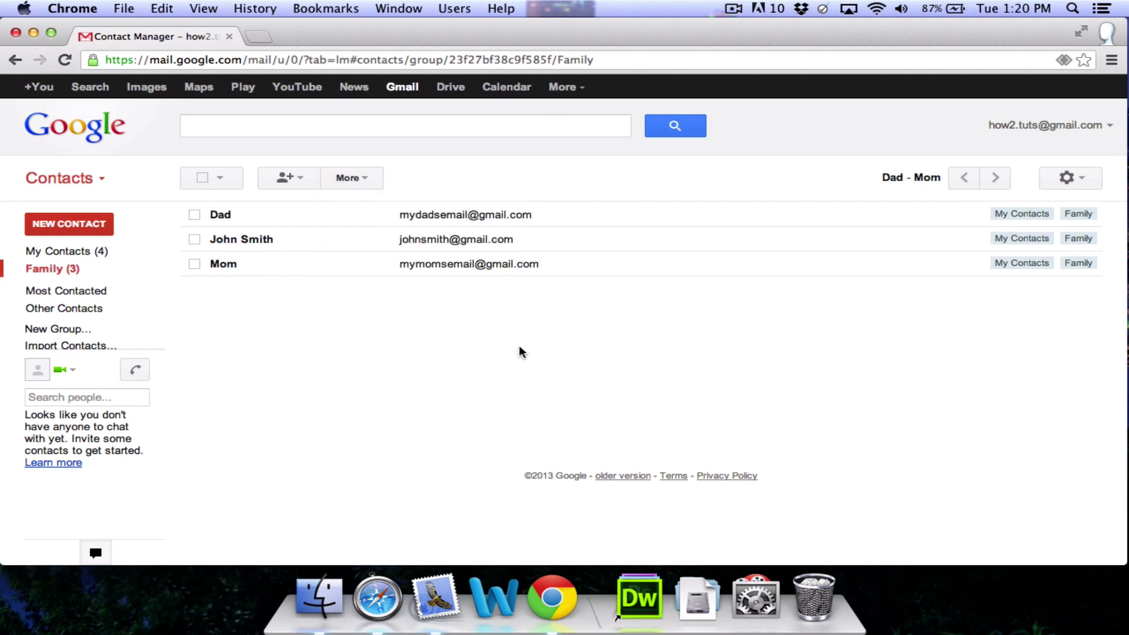
left_click(59, 350)
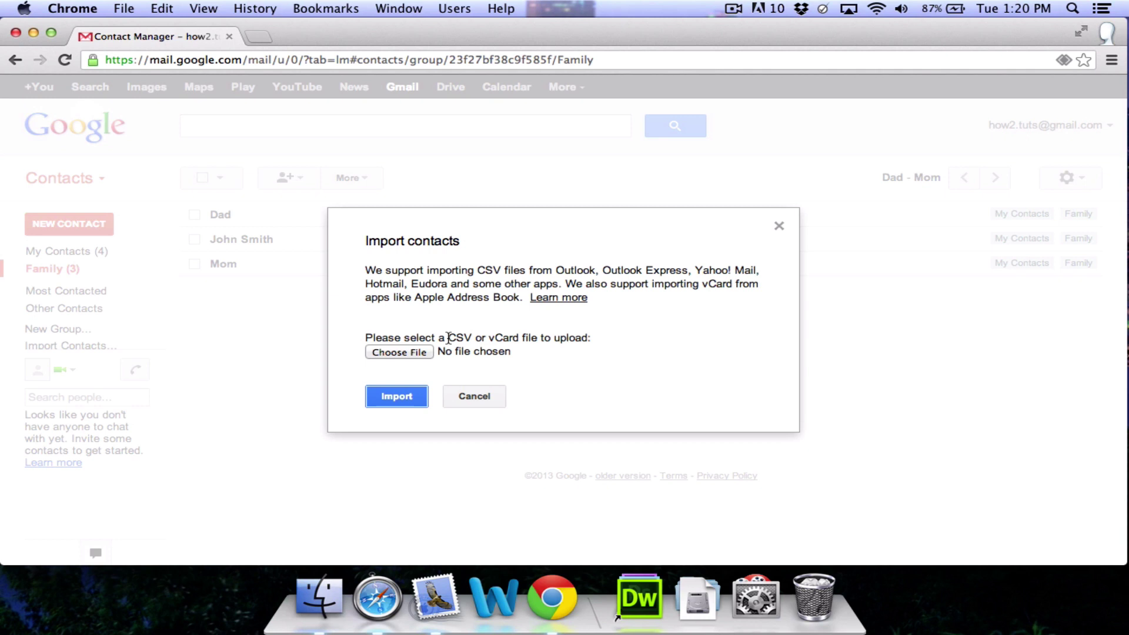
left_click_drag(448, 338, 523, 339)
left_click(516, 339)
left_click(478, 395)
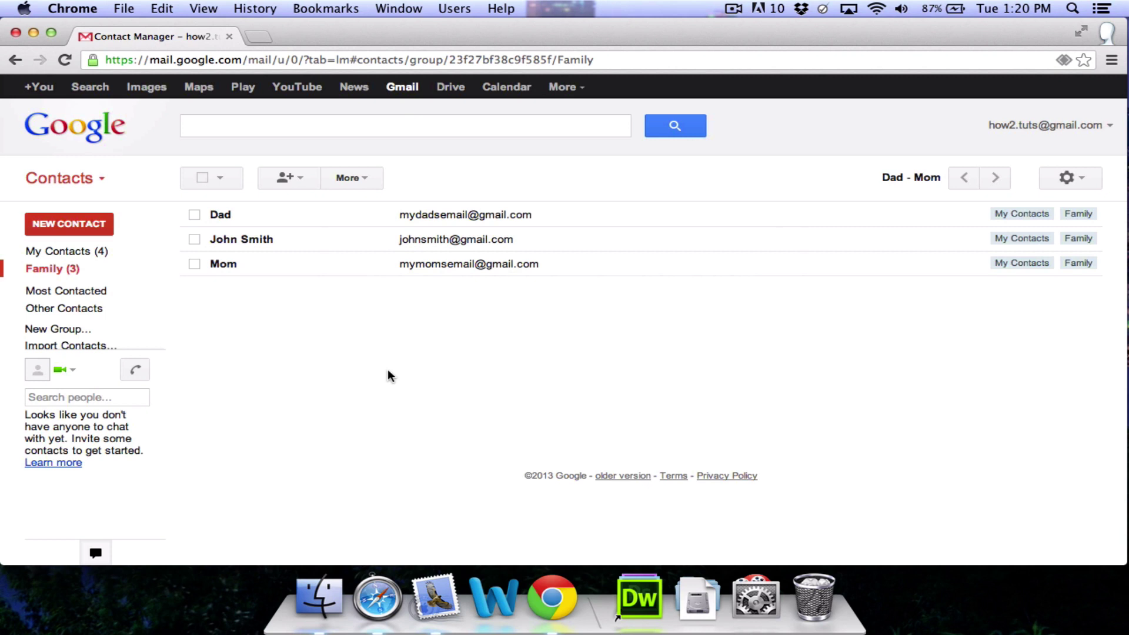
Step: Switch back from Contacts to the Gmail inbox and start a new message
left_click(66, 180)
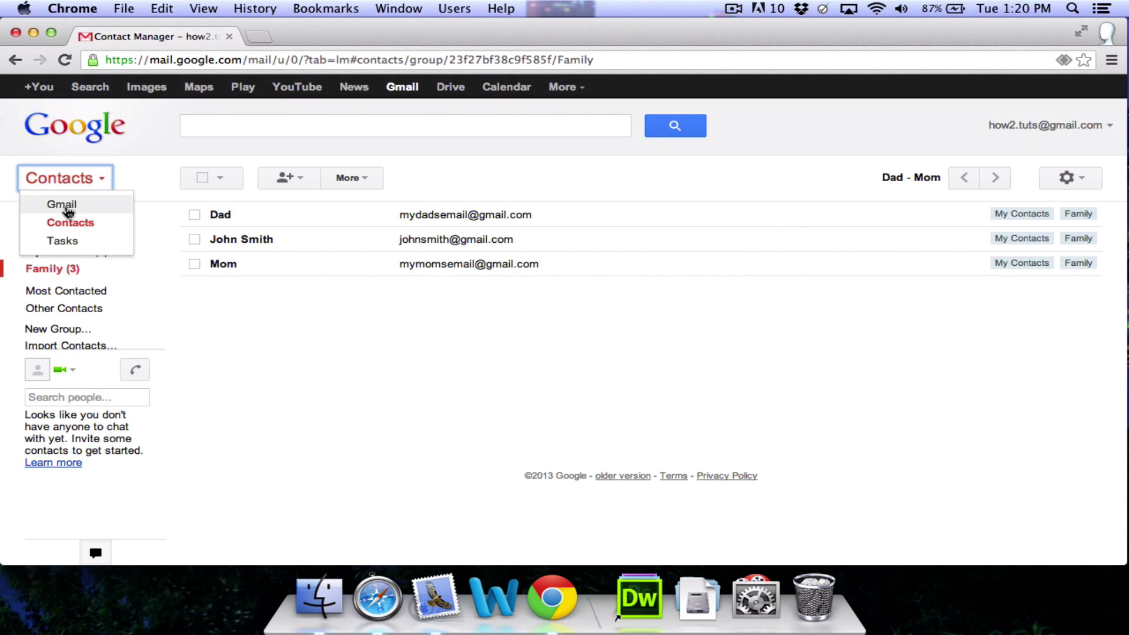
left_click(65, 205)
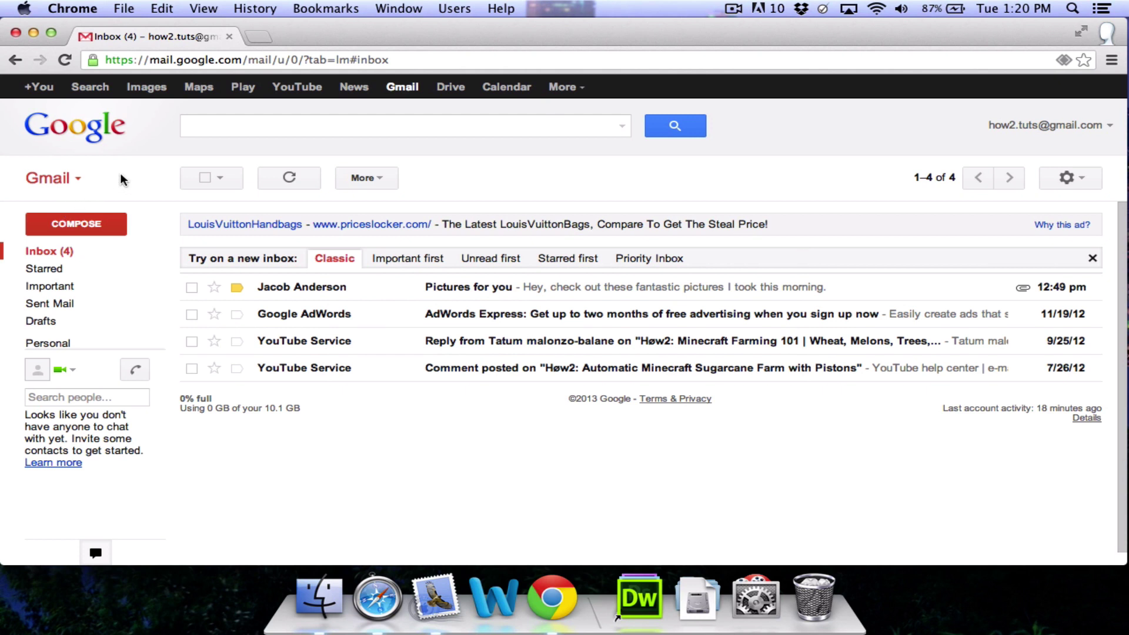
left_click(67, 231)
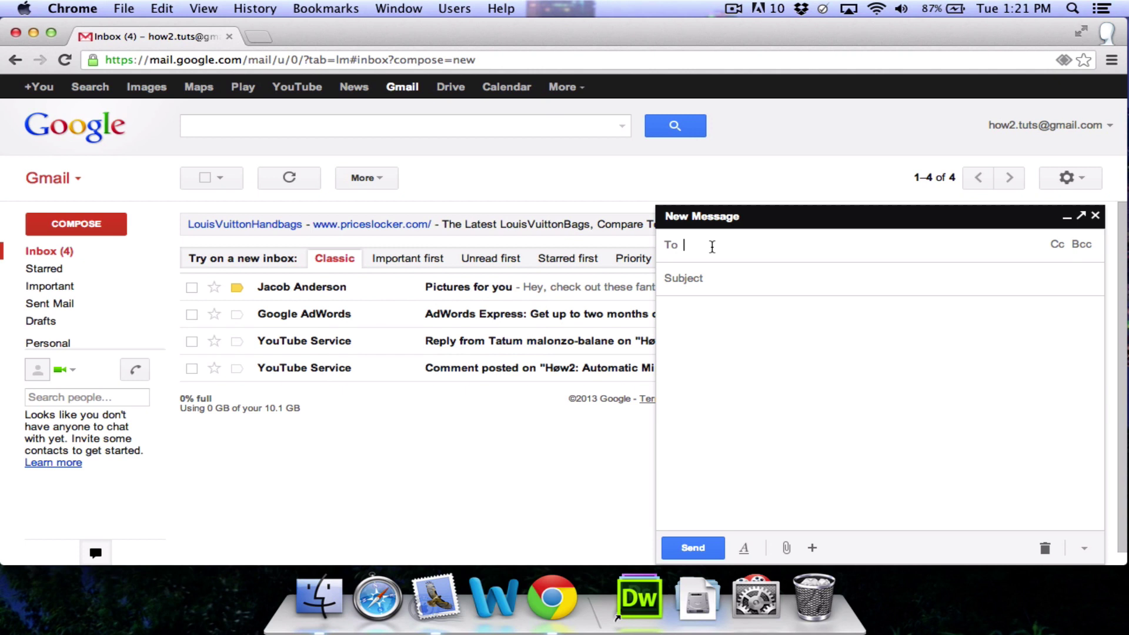
Step: Address the message to two suggested contacts and the whole Family group
type("john")
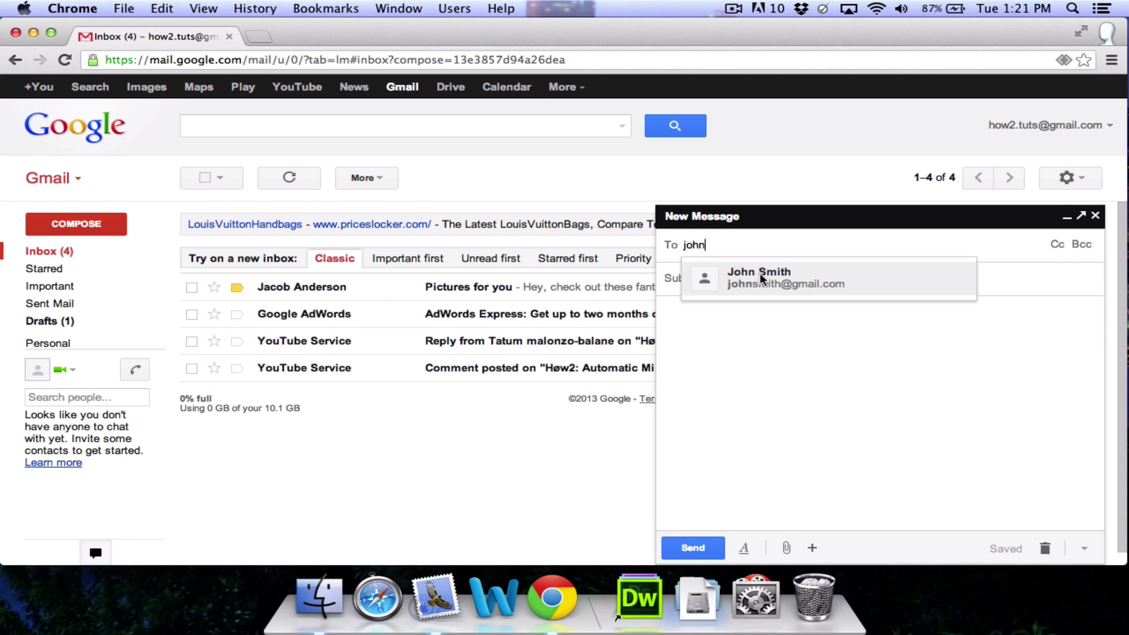
key("Return")
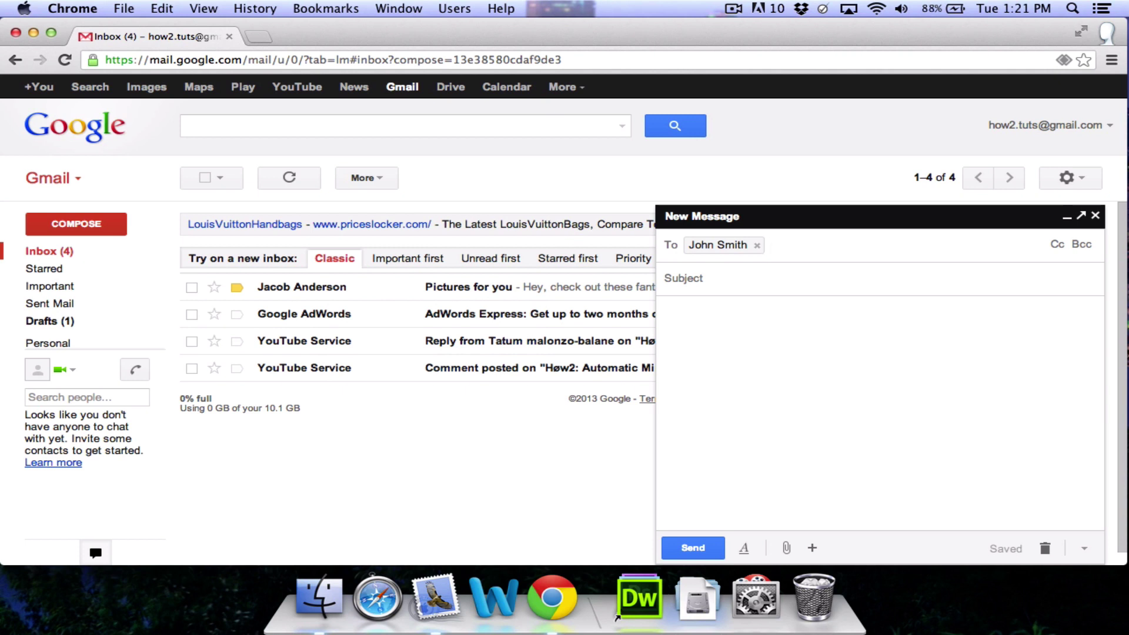
type("rica")
key("Return")
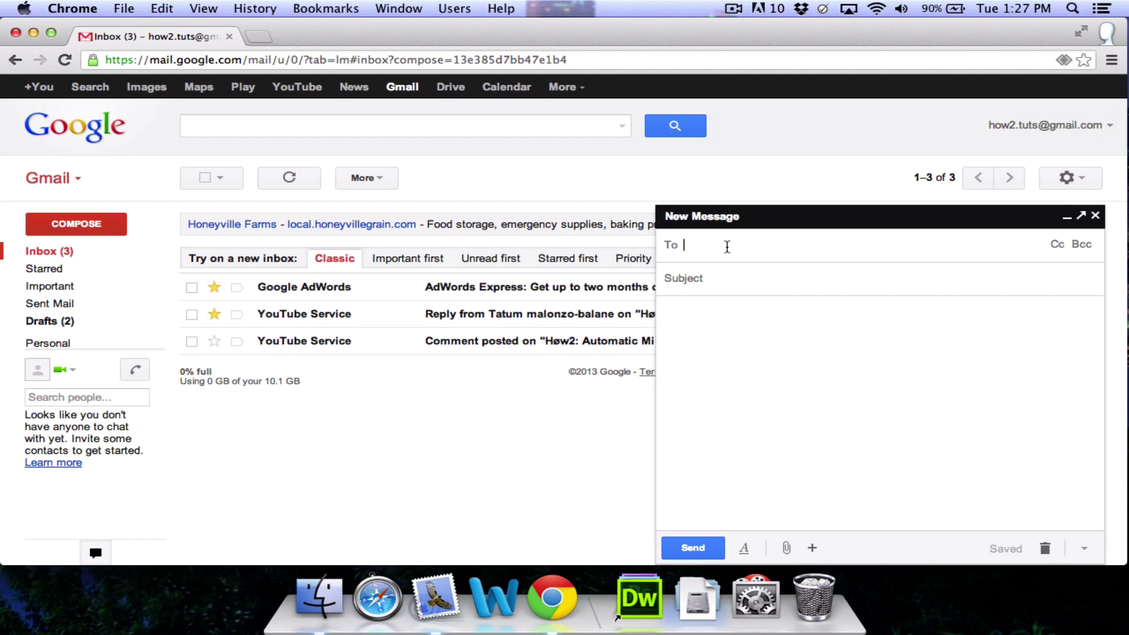
type("family")
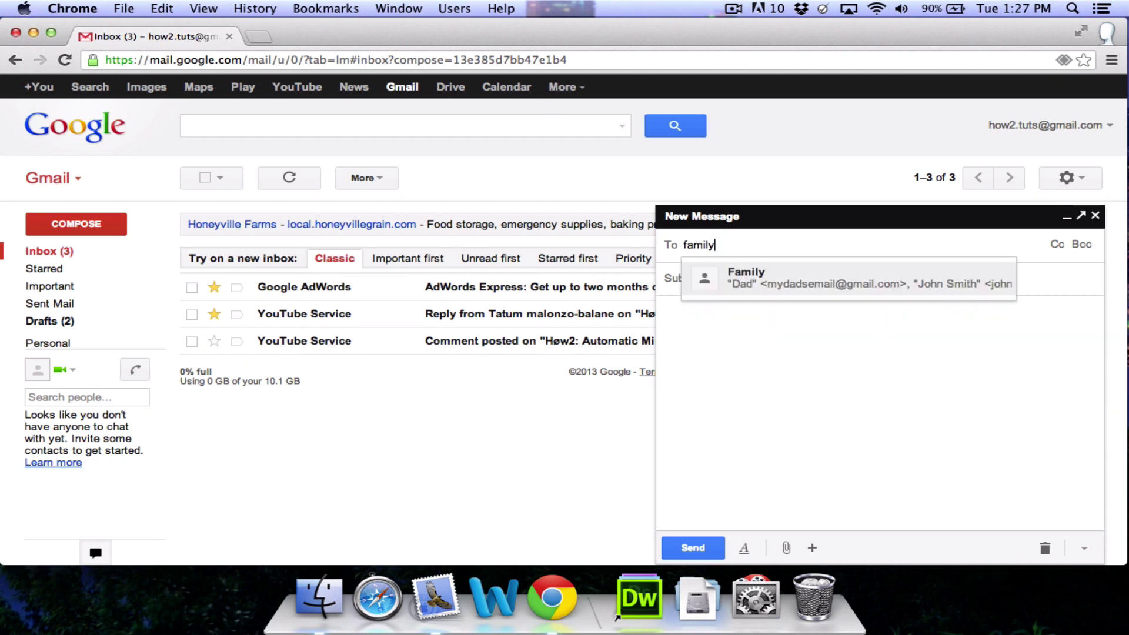
left_click(741, 270)
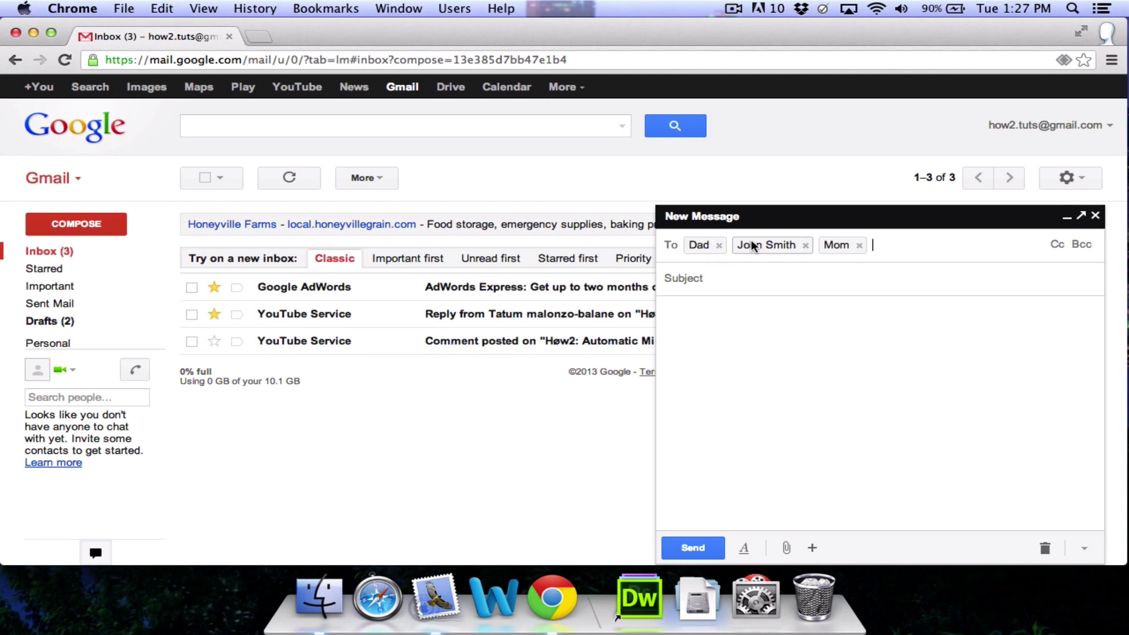
mouse_move(852, 246)
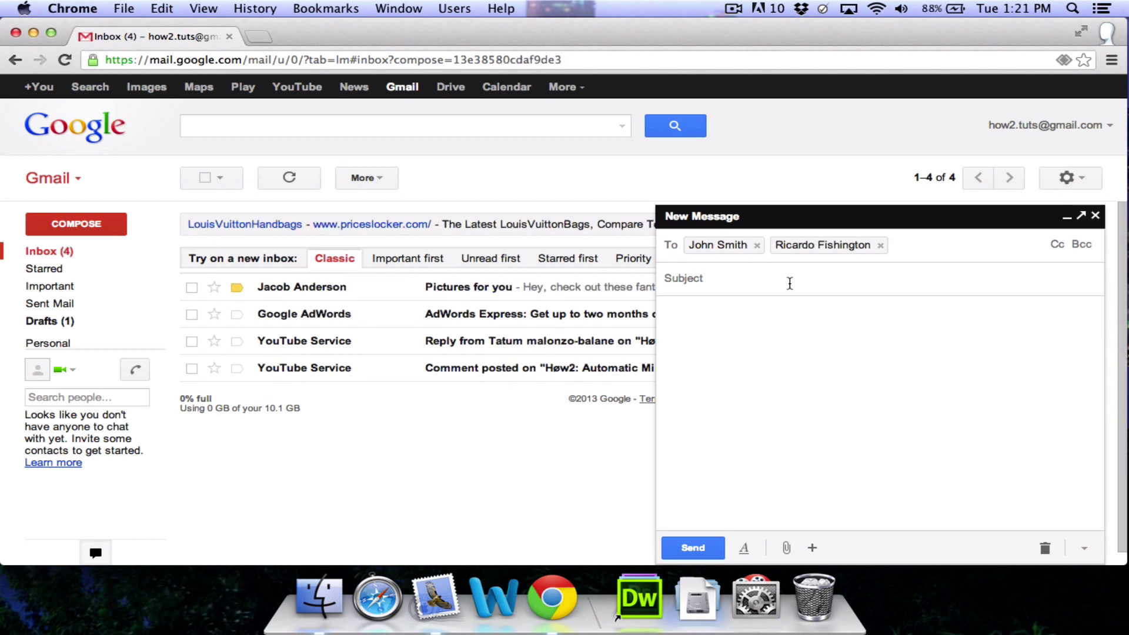
Step: Give the draft the subject 'Hello' and the body 'How is everyone doing today?'
left_click(789, 284)
type("Hello")
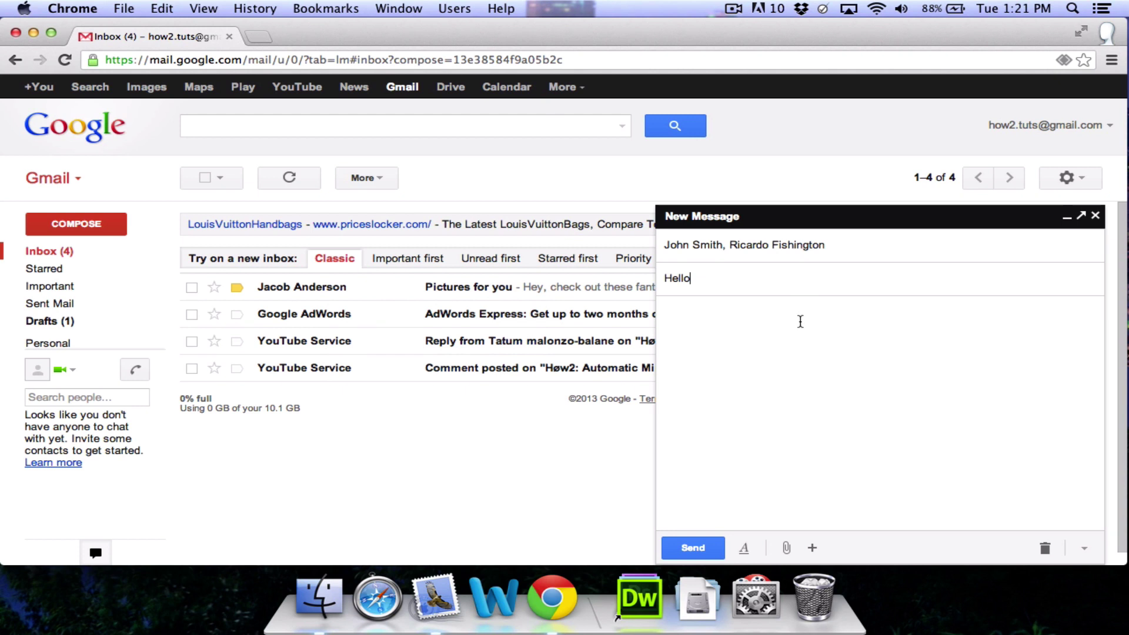
left_click(800, 321)
type("How is everyone t")
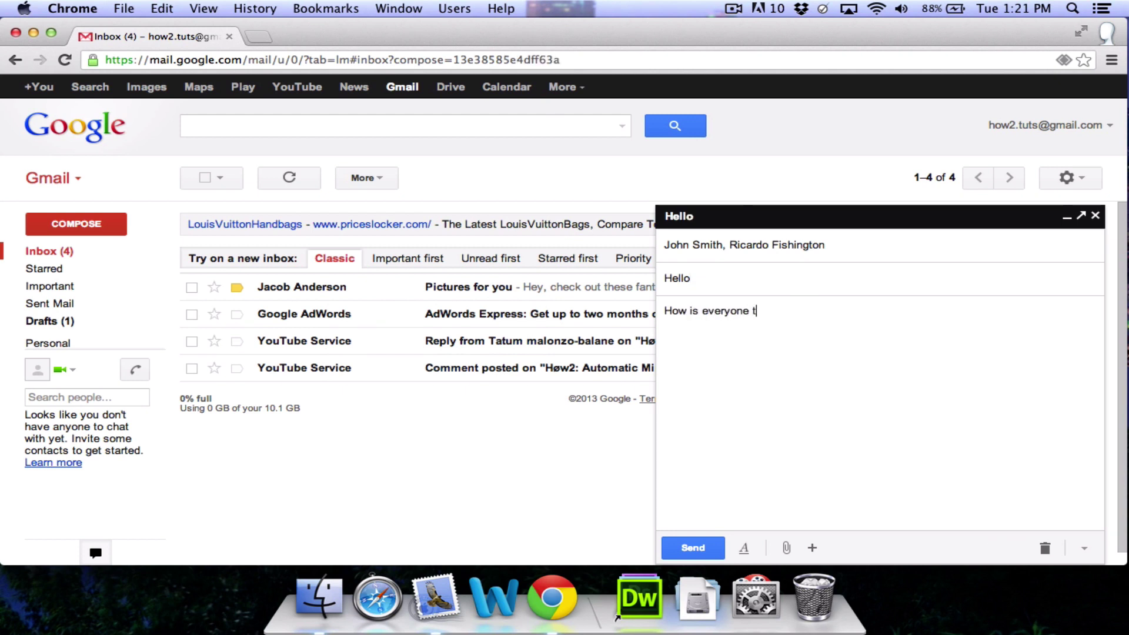
key("BackSpace")
type("doing today?")
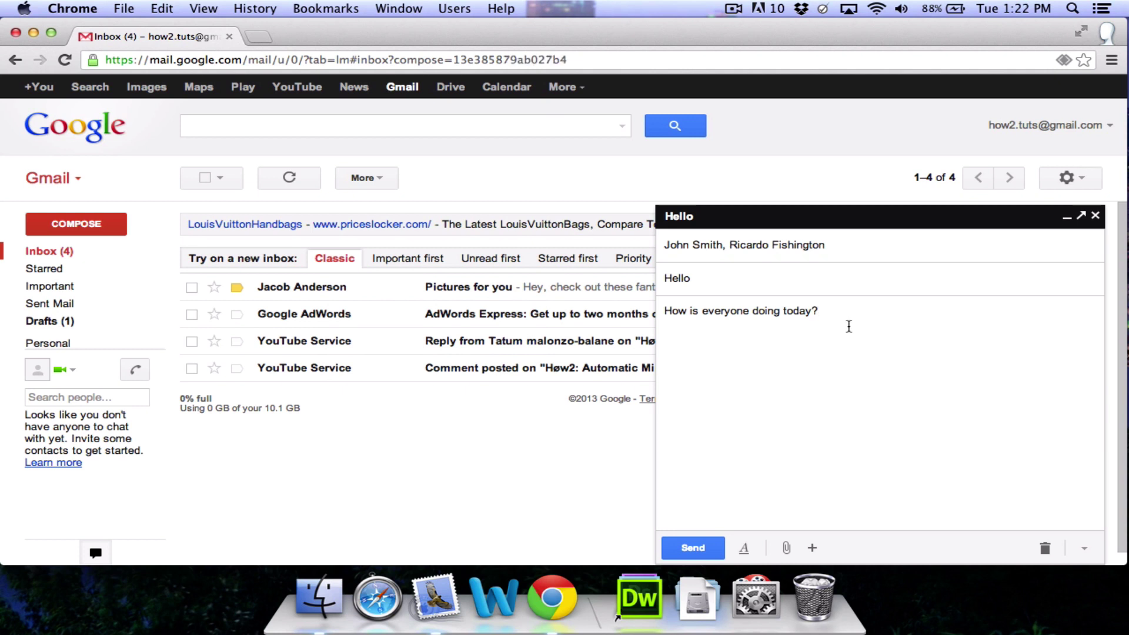
Step: Format the body sentence bold, italic, underlined, Huge, Courier New, then discard the draft
left_click(745, 548)
left_click_drag(820, 310, 660, 309)
left_click(799, 514)
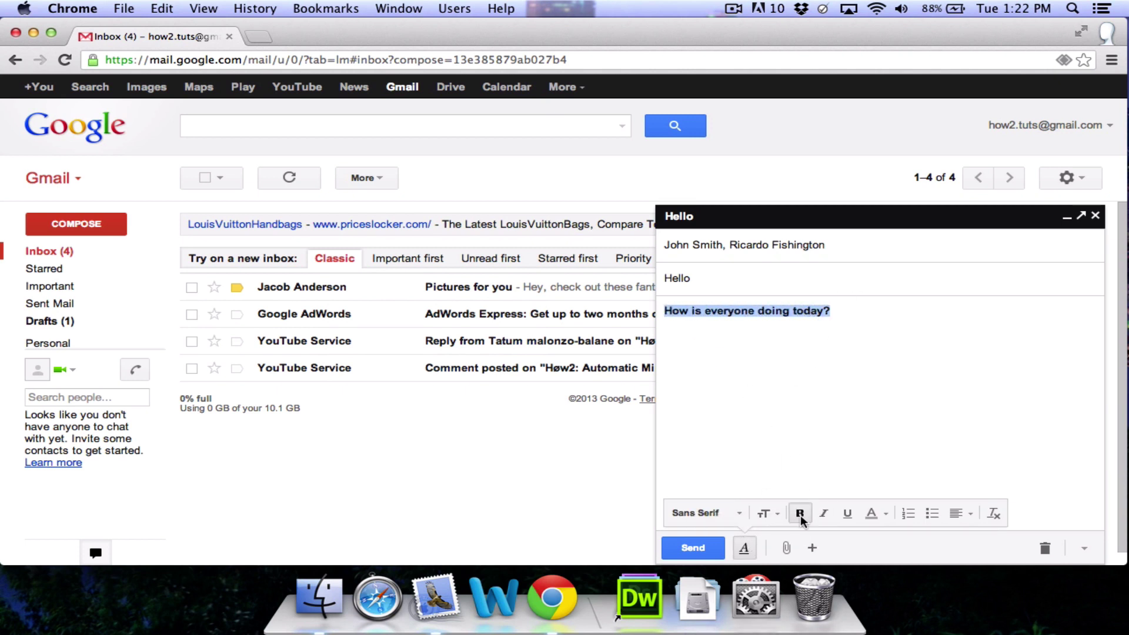
left_click(824, 514)
left_click(847, 513)
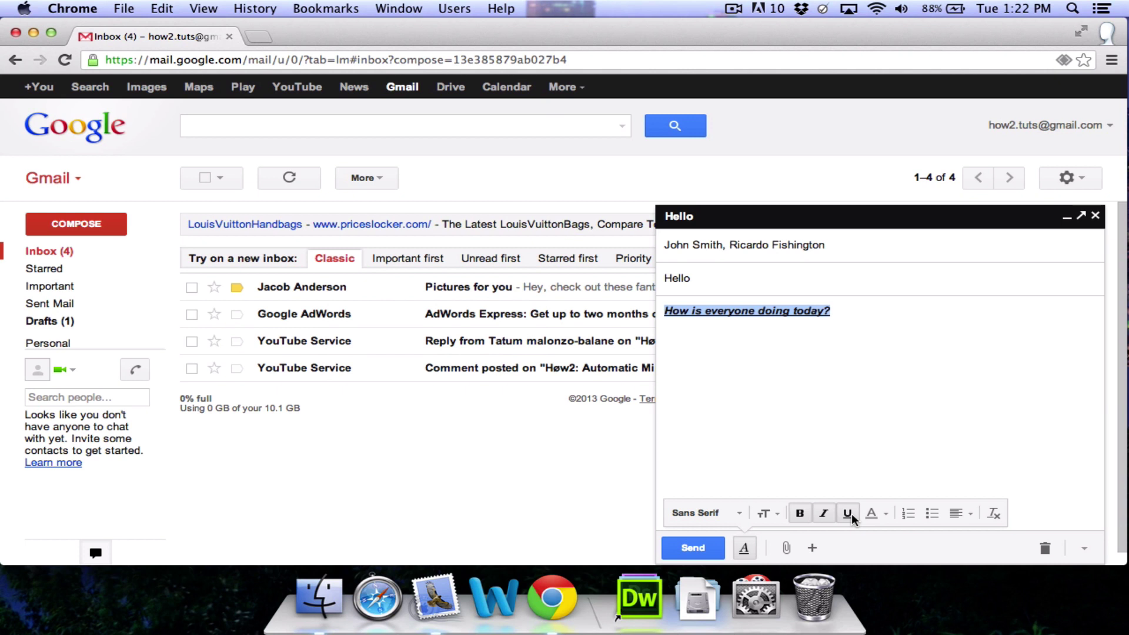
left_click(765, 513)
left_click(791, 489)
left_click(726, 513)
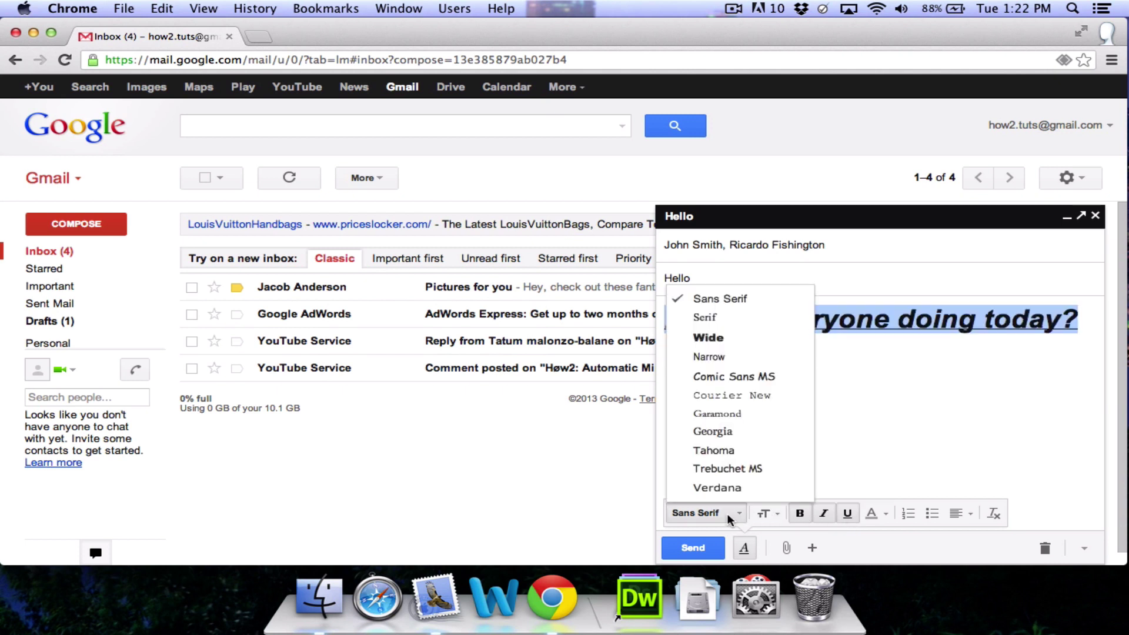
left_click(736, 395)
left_click(764, 381)
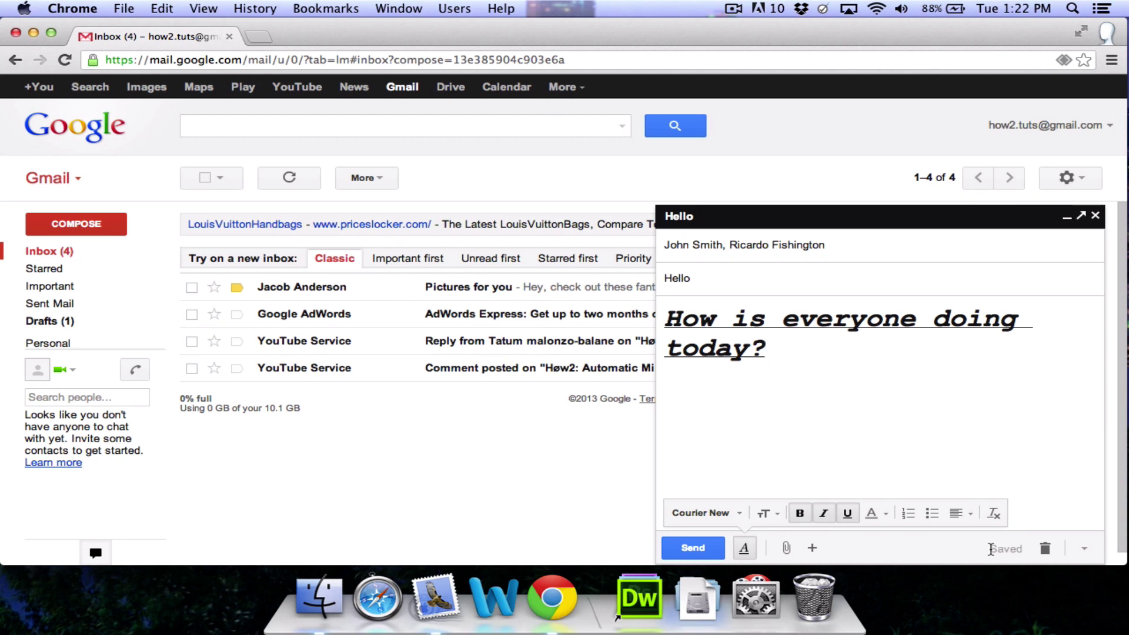
left_click(1045, 548)
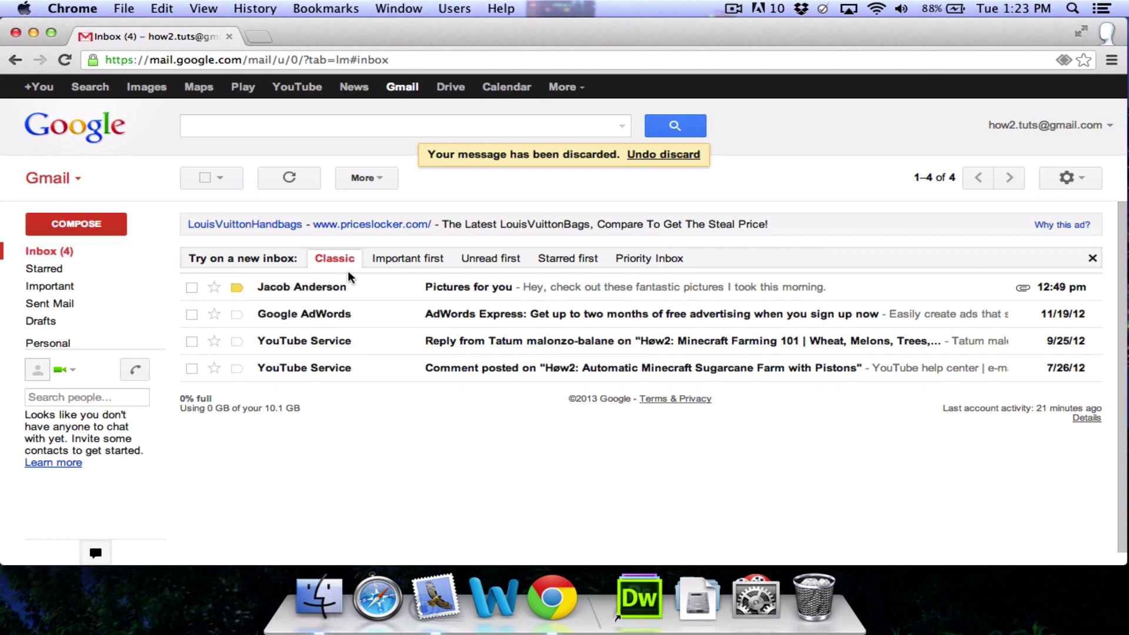
Step: Open the Pictures for you email and scroll through its attached photos
left_click(379, 292)
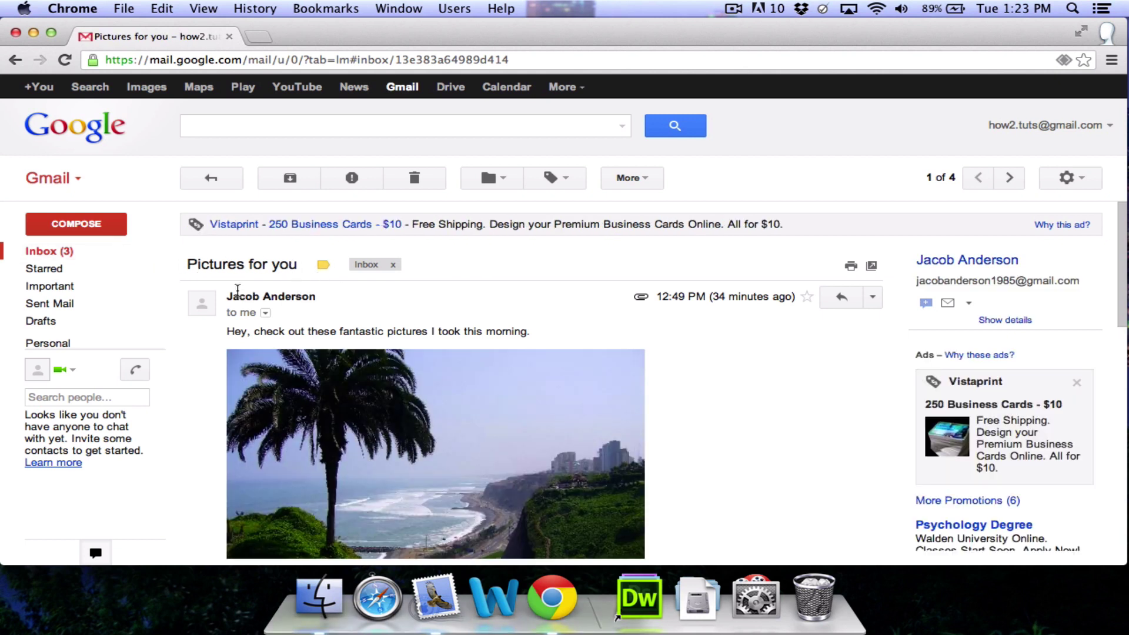
scroll(673, 338, "down", 10)
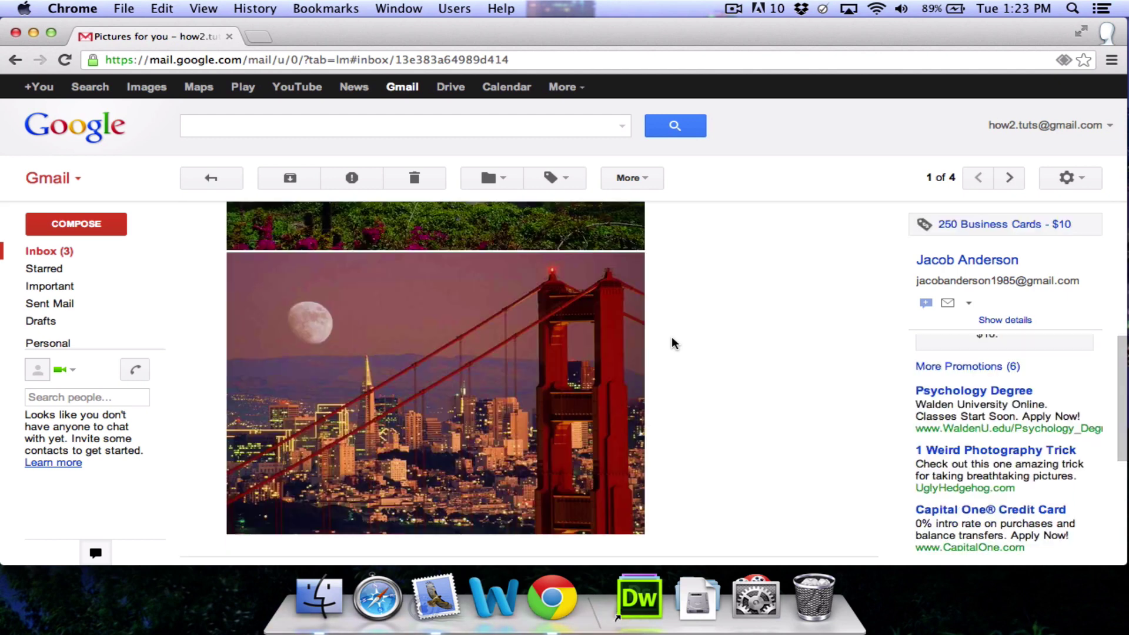
scroll(671, 344, "down", 5)
scroll(671, 343, "up", 15)
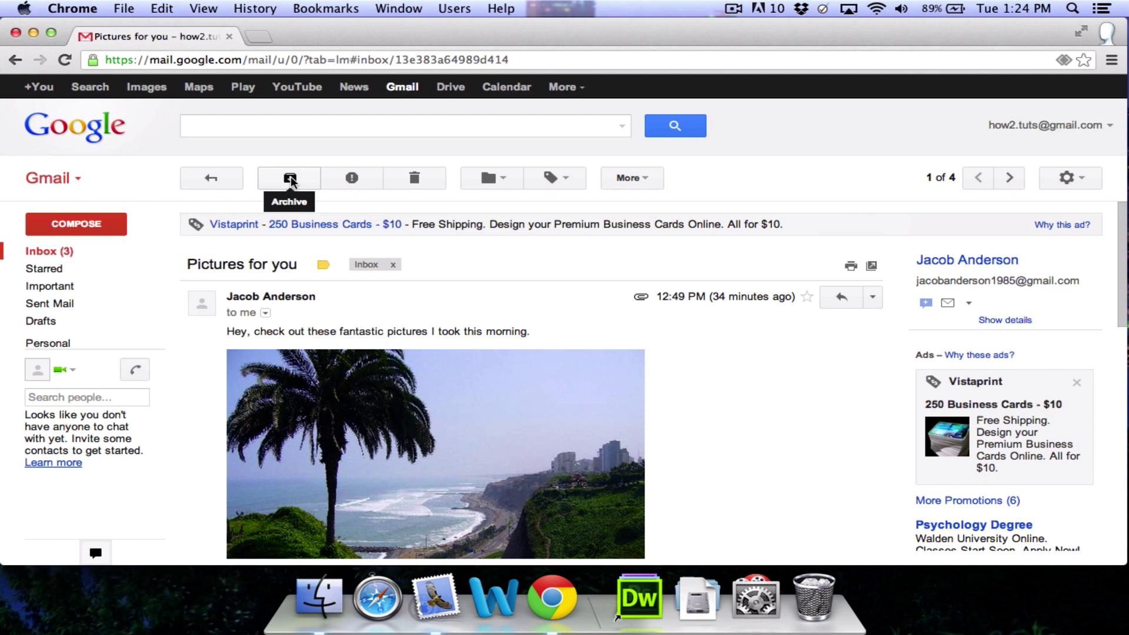
Step: Archive the Pictures for you email and star the Google AdWords and YouTube Service messages
left_click(290, 178)
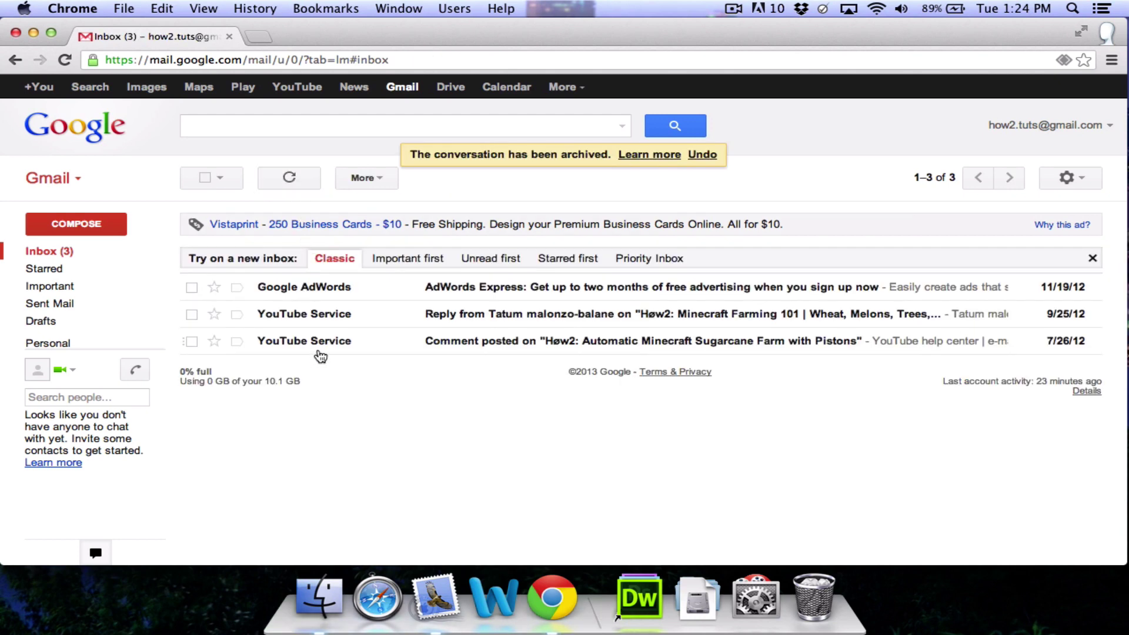
mouse_move(304, 292)
left_click(217, 289)
left_click(216, 314)
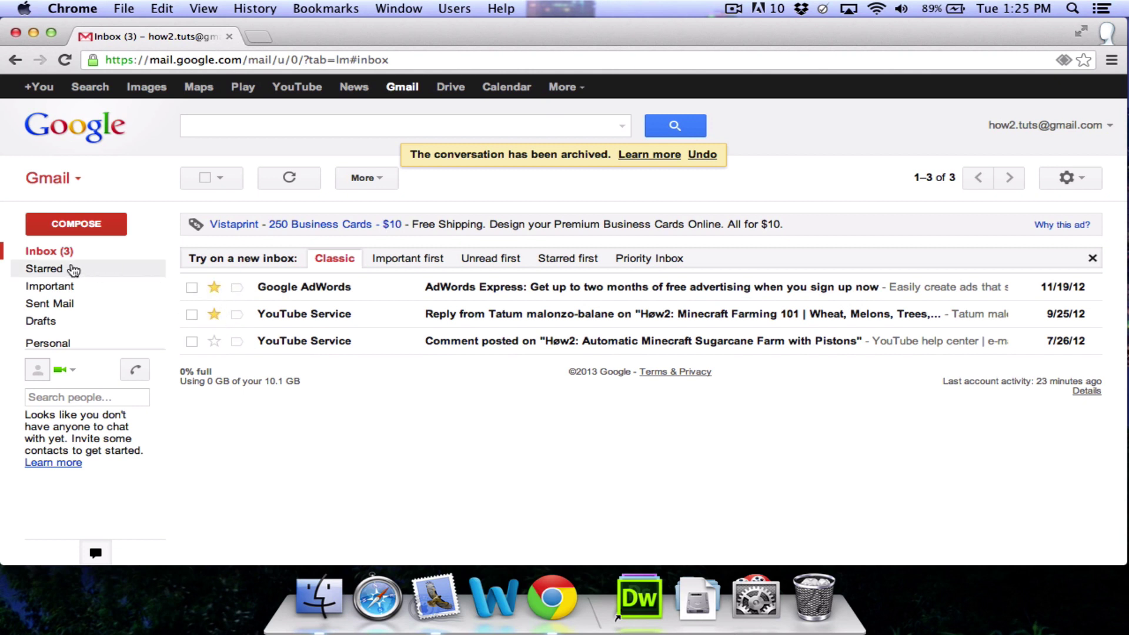
Step: Show the Starred folder listing the two starred messages
mouse_move(67, 271)
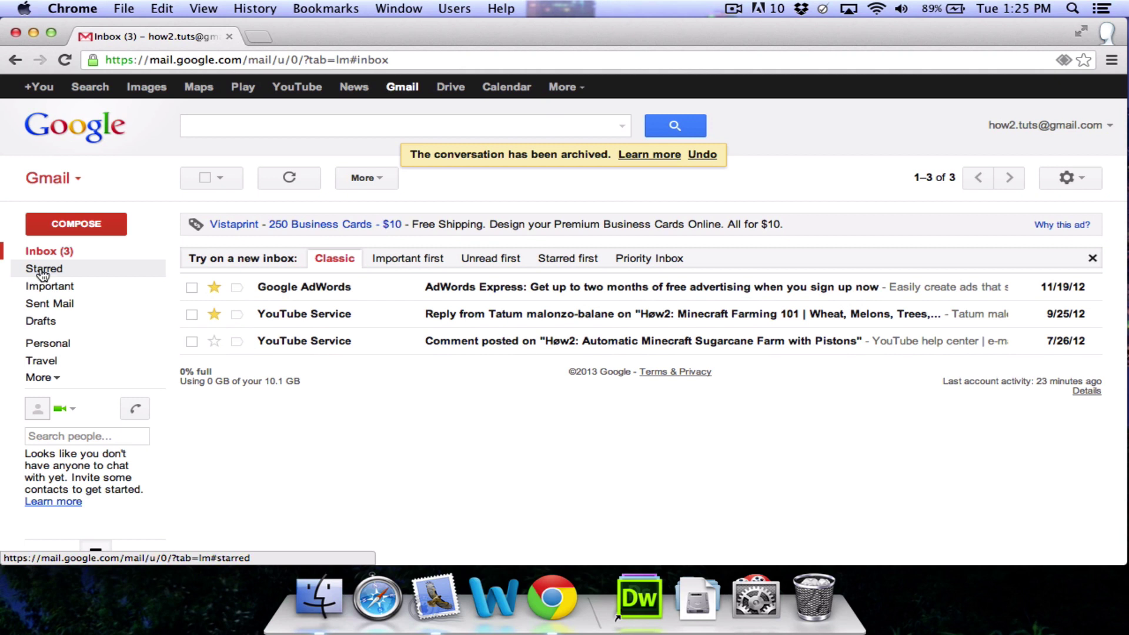
left_click(52, 270)
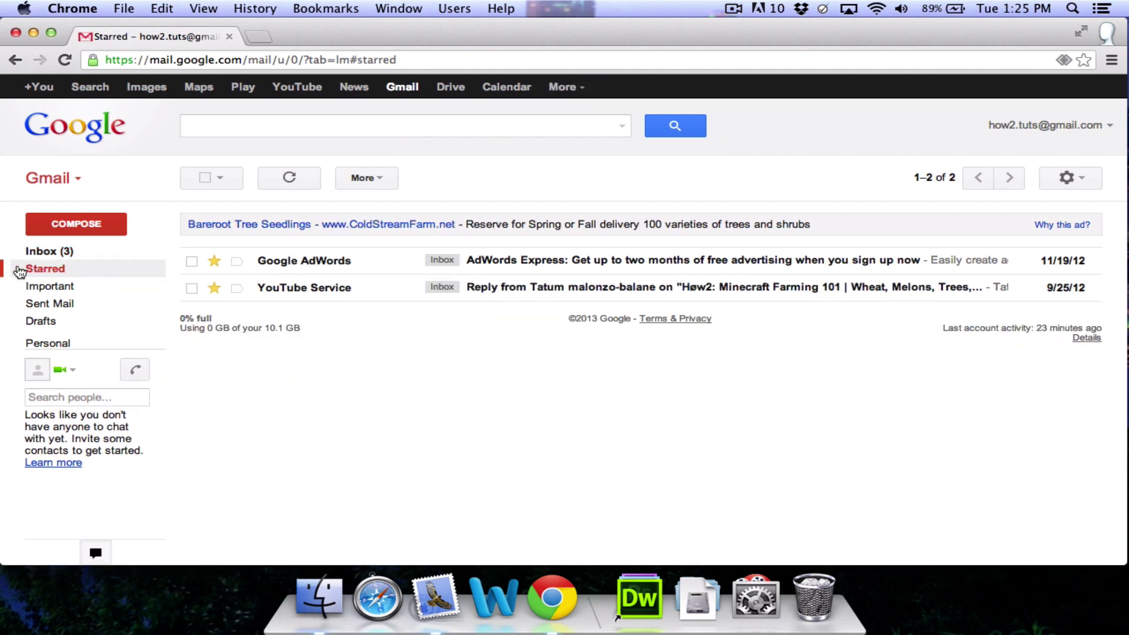
mouse_move(94, 272)
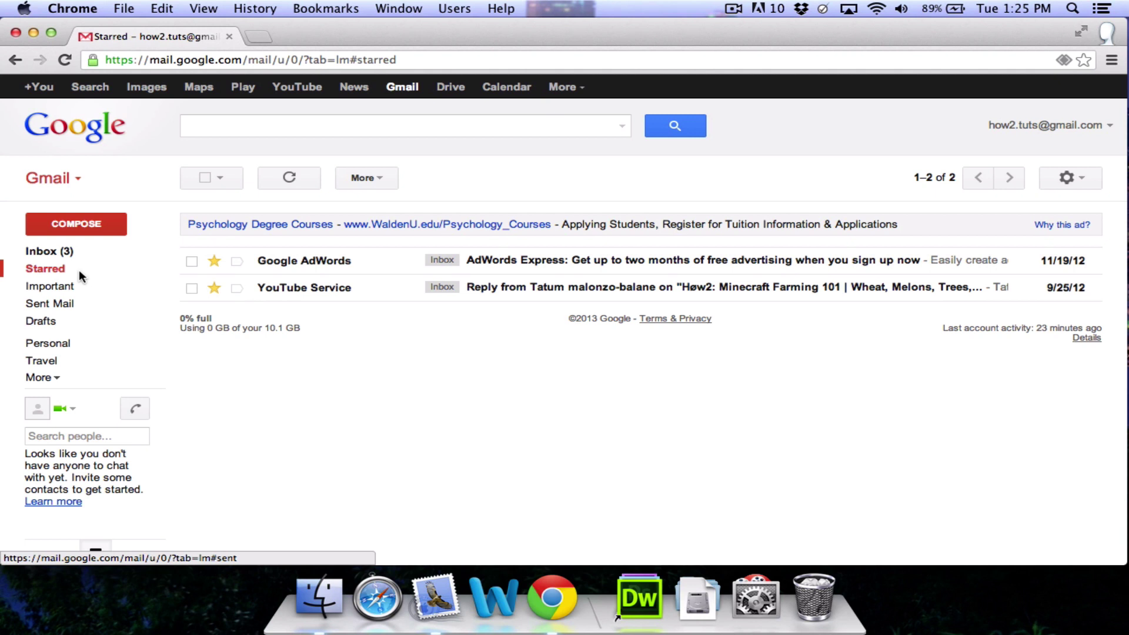
Step: Check Sent Mail, then save a draft with subject 'fdsa' and body 'fdsafdsafdas' in Drafts
left_click(88, 308)
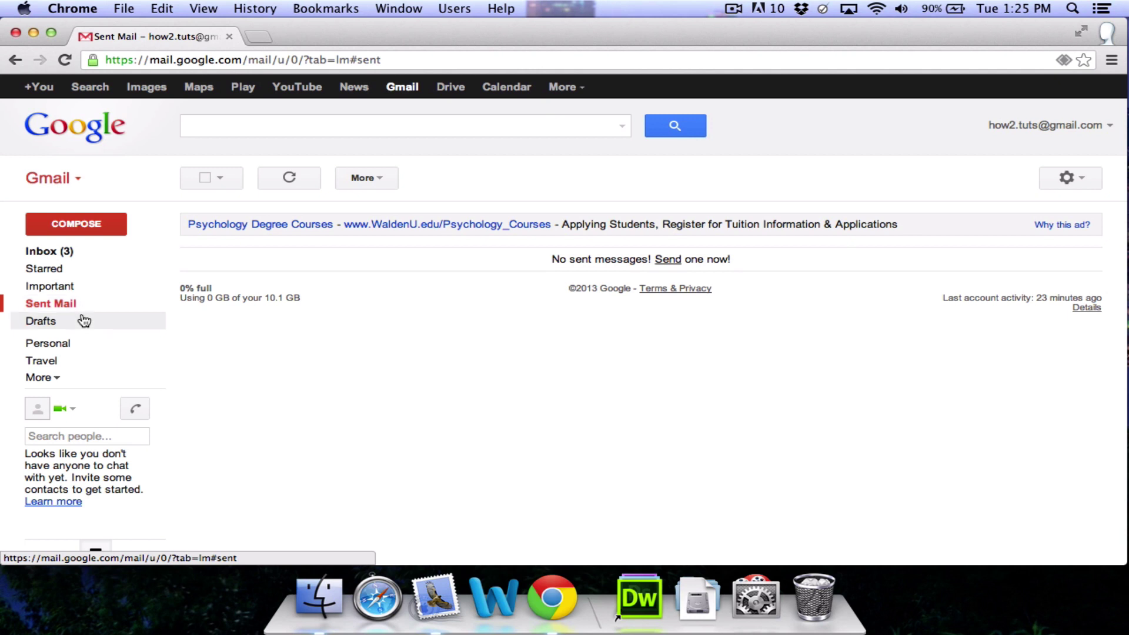
left_click(83, 320)
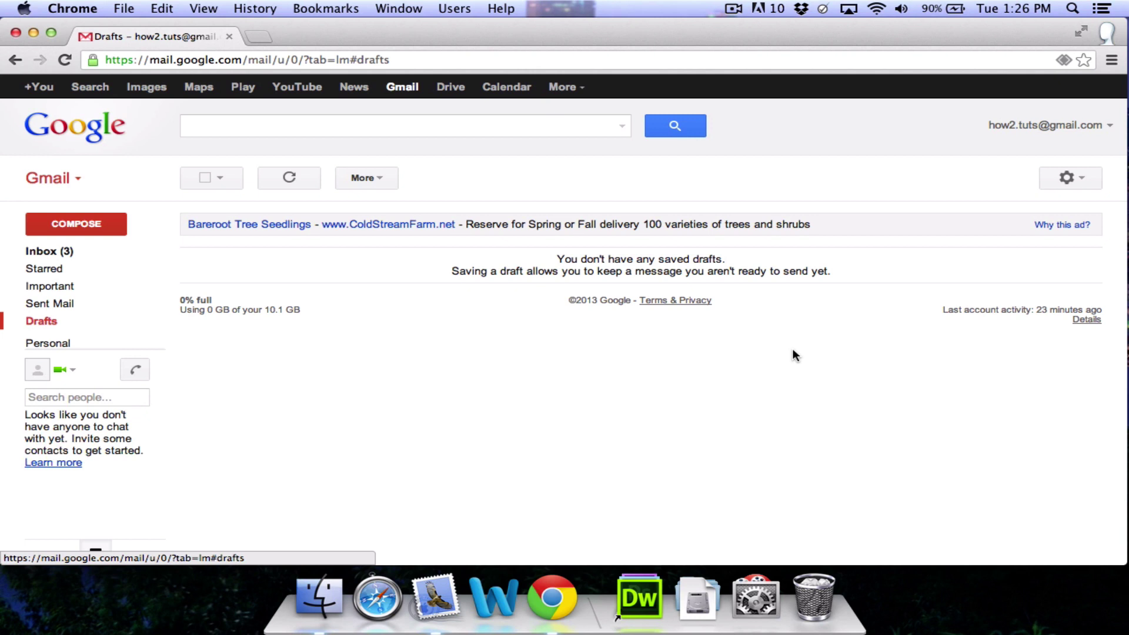
left_click(102, 227)
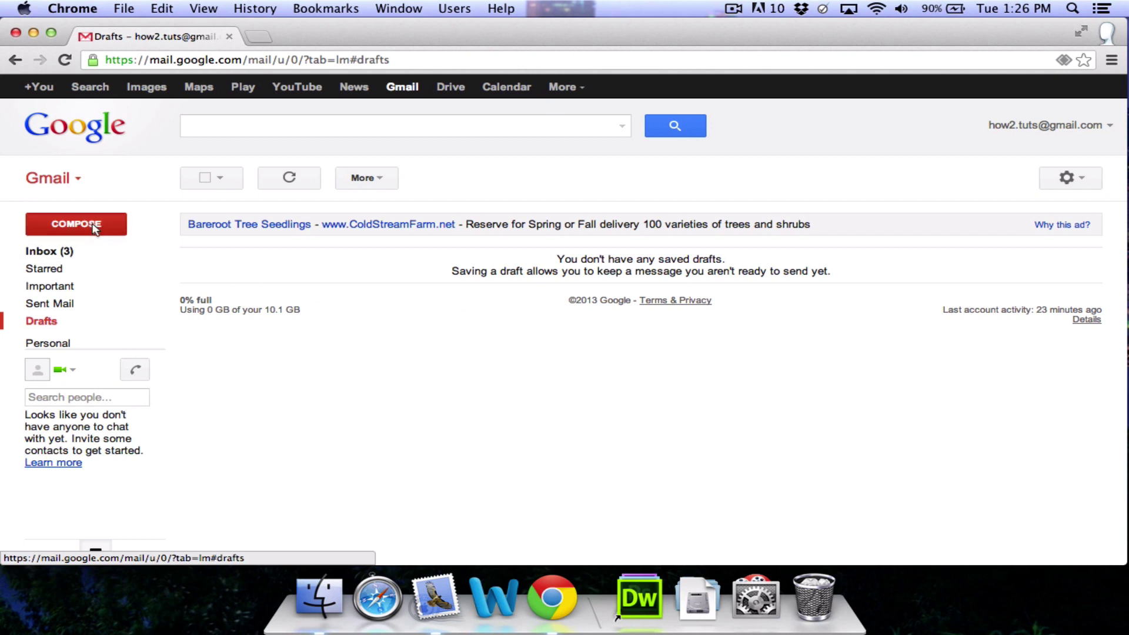
key("Tab")
type("fdsa")
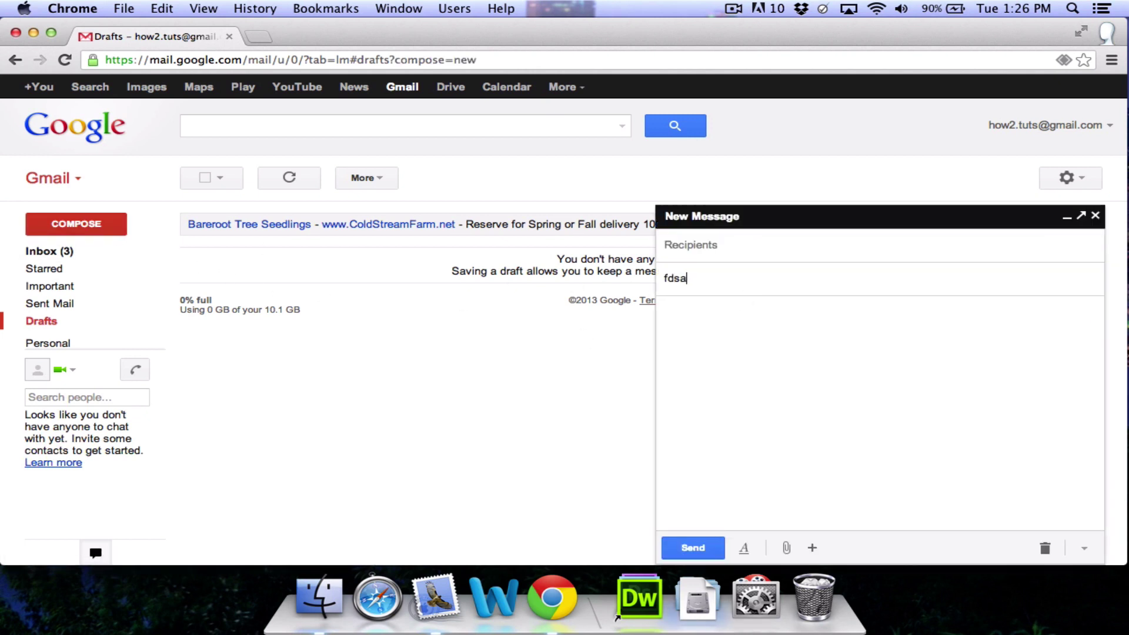
key("Tab")
type("fdsafdsafdas")
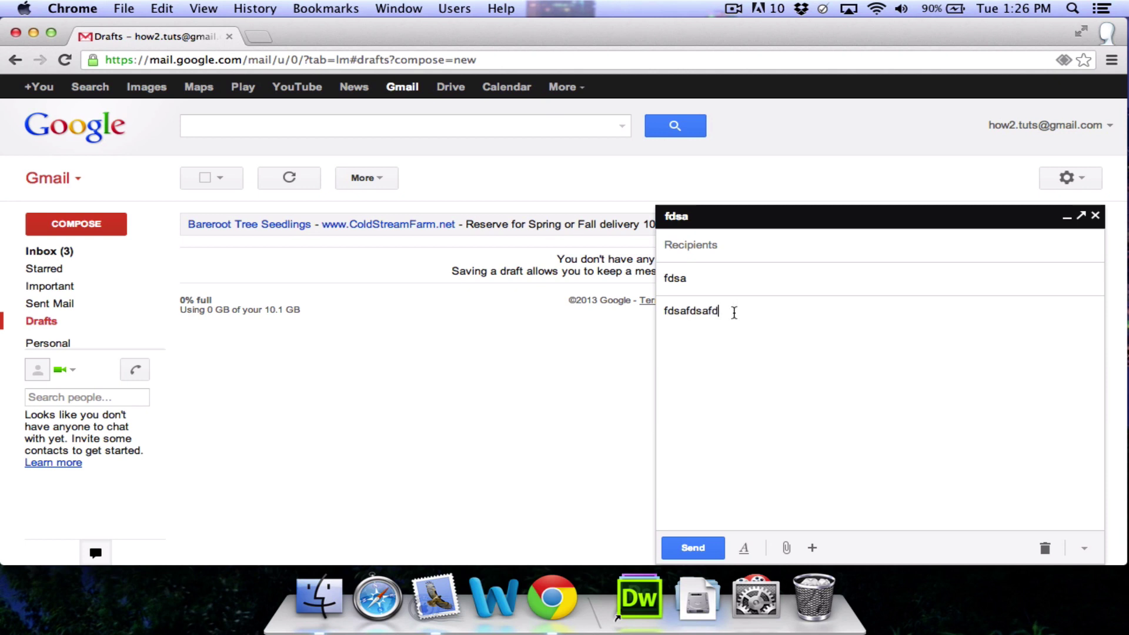
left_click(1096, 216)
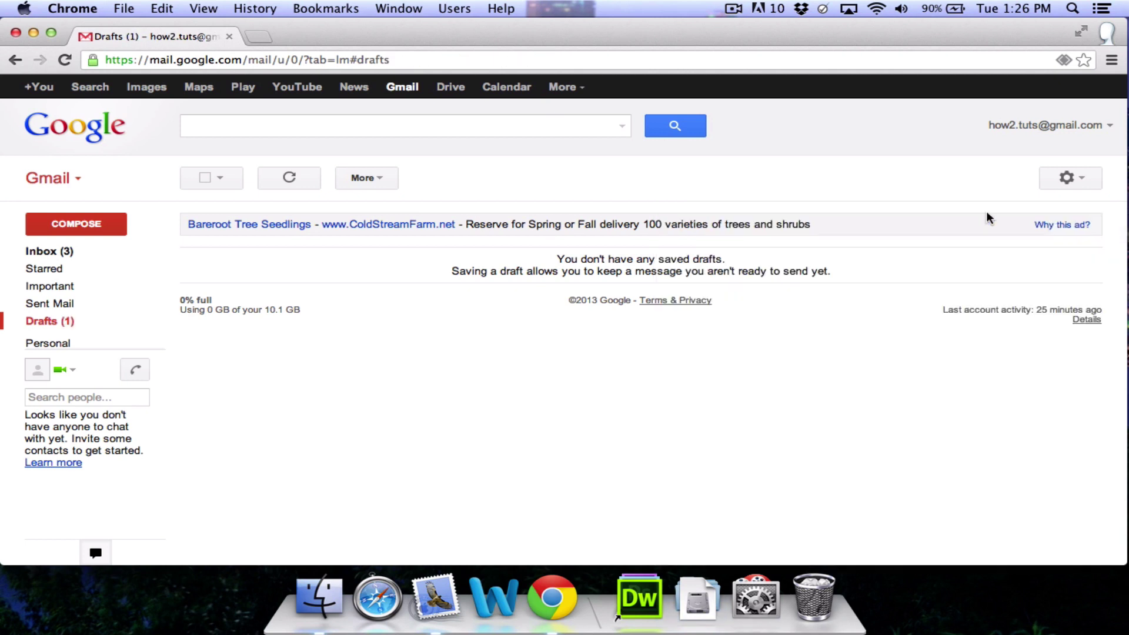
left_click(58, 321)
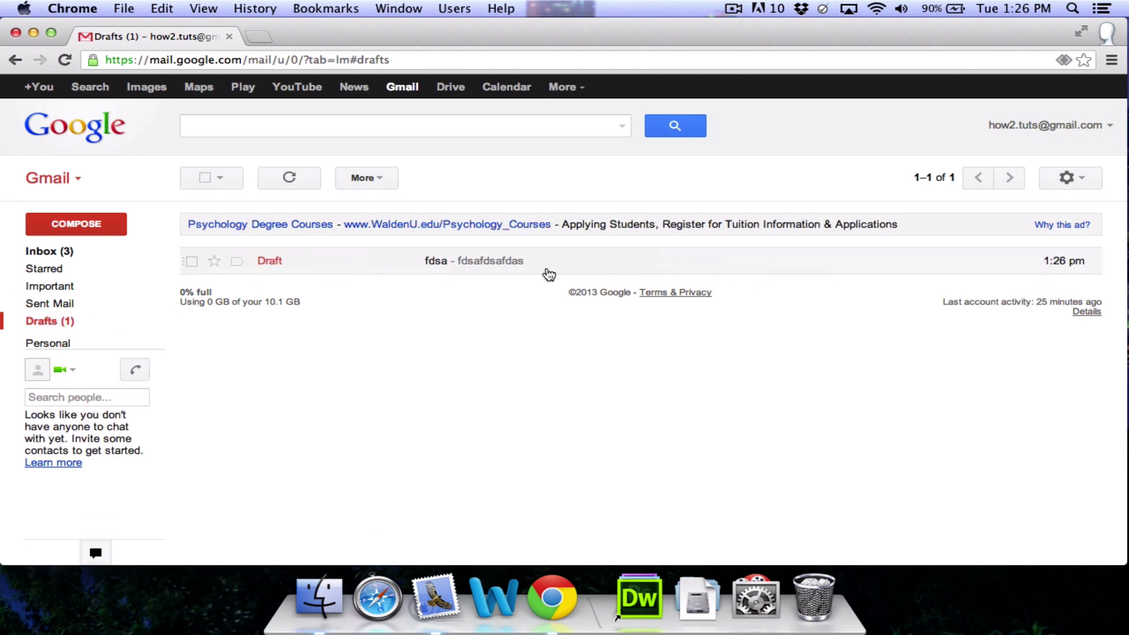
Step: Expand the More folders and open All Mail to list all seven conversations
mouse_move(76, 348)
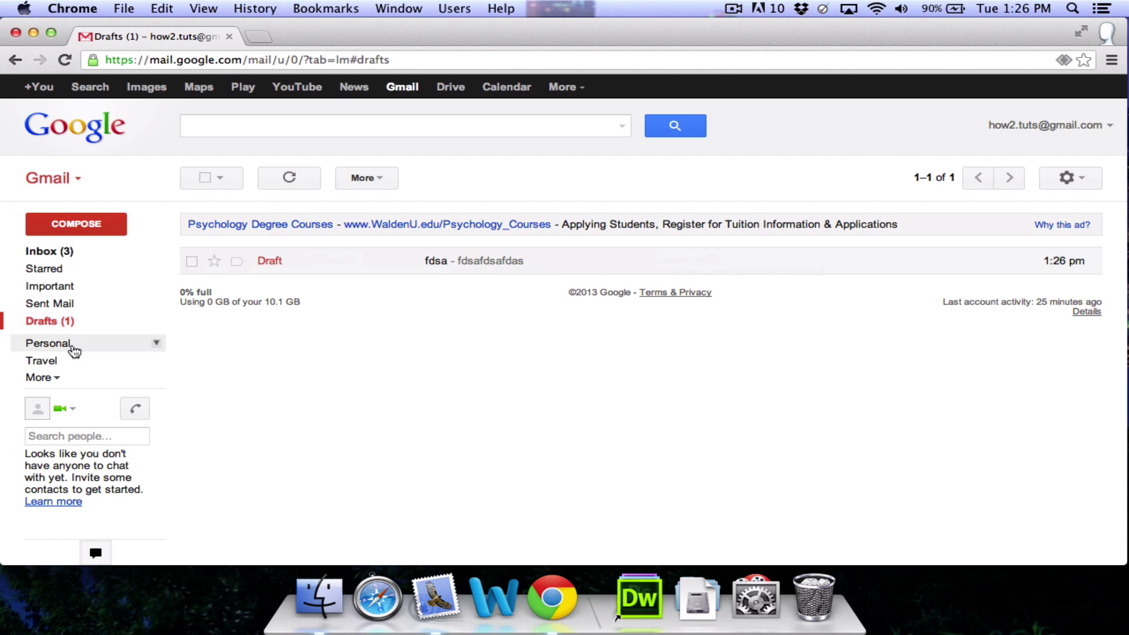
left_click(56, 379)
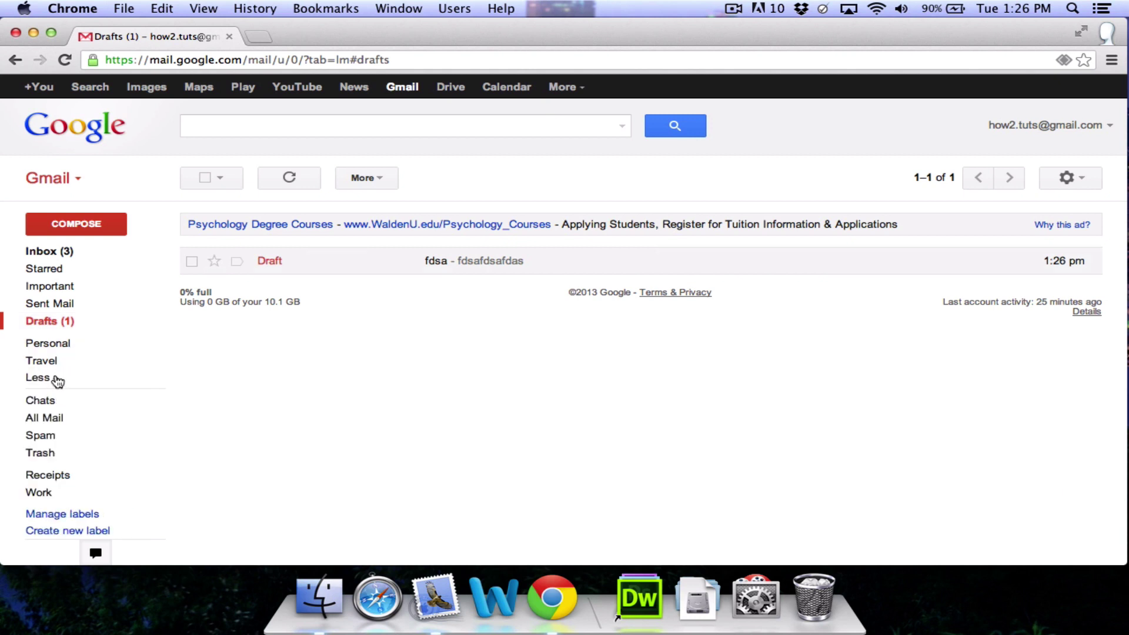
left_click(75, 419)
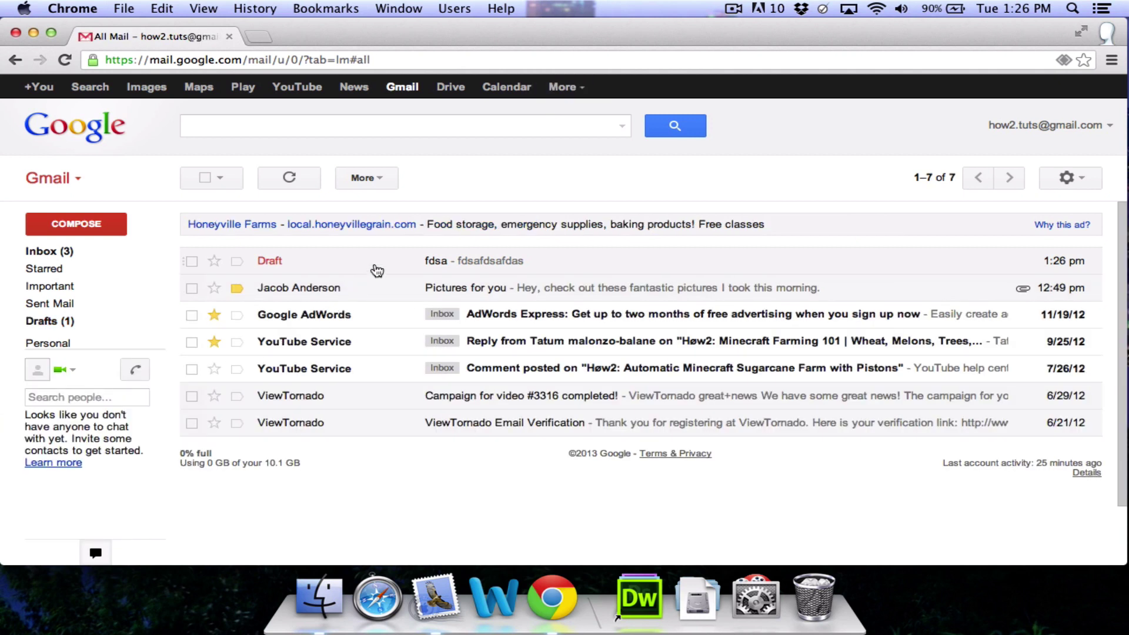
mouse_move(83, 383)
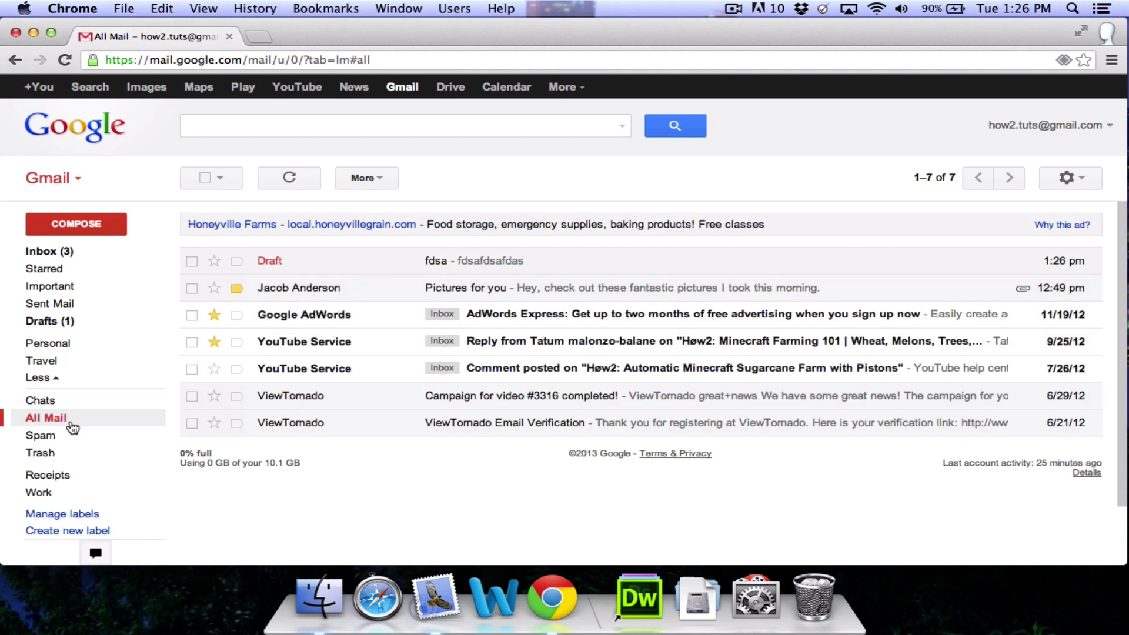